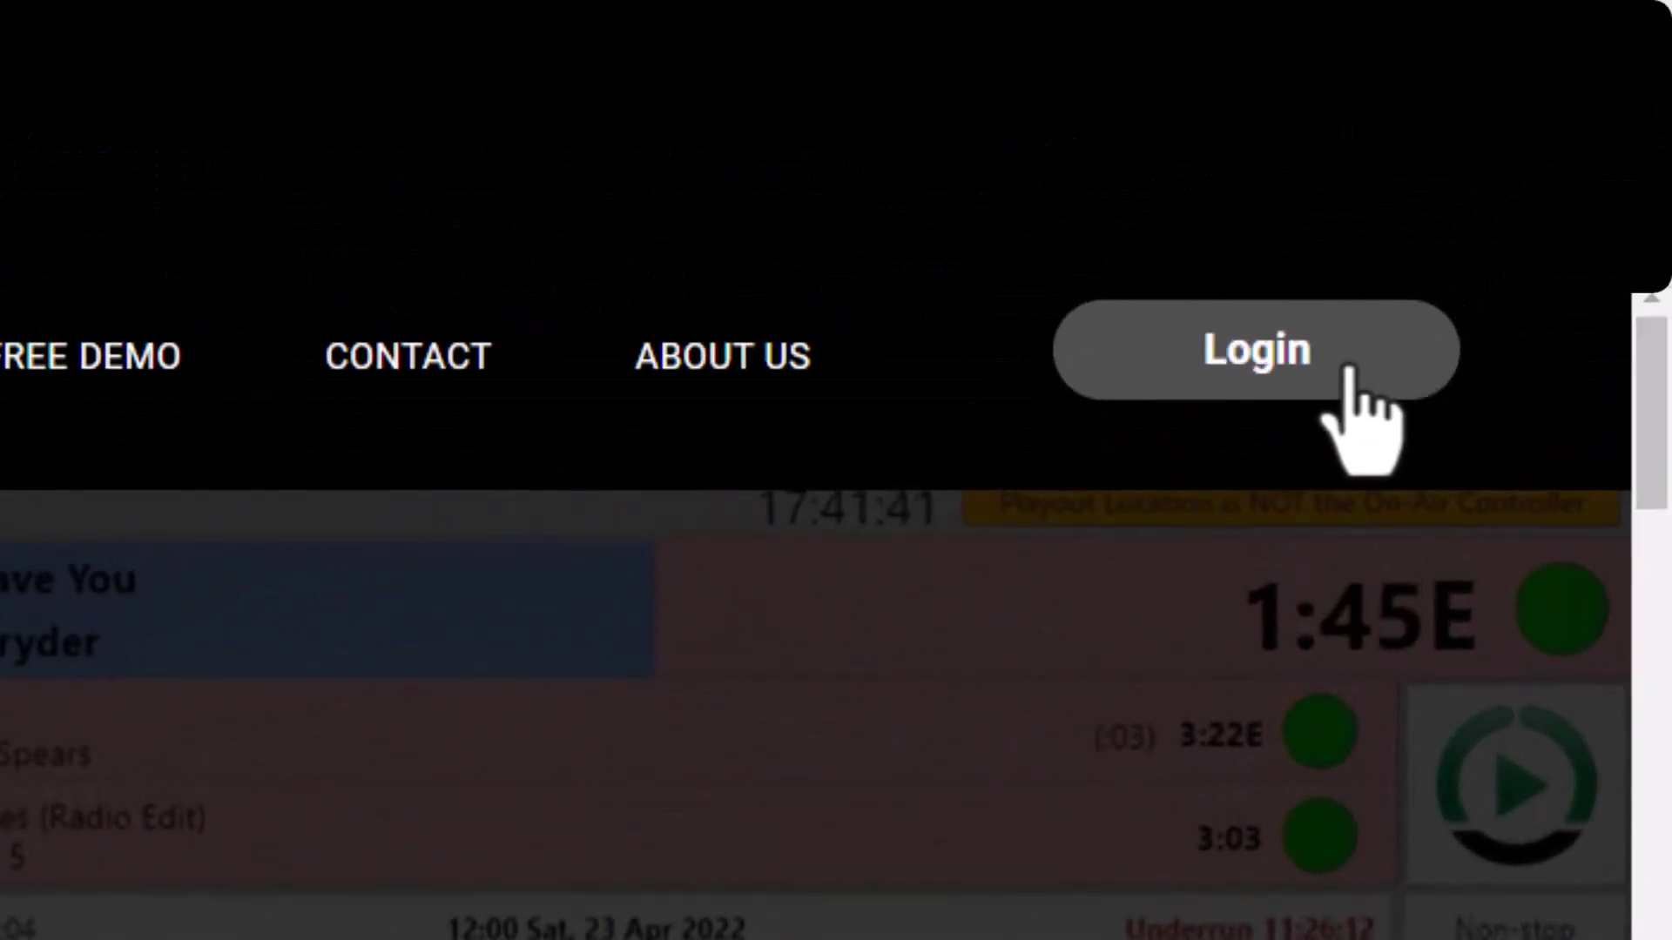
- Sign in to the Myriad Anywhere cloud demo and open Demo Station
click(1348, 366)
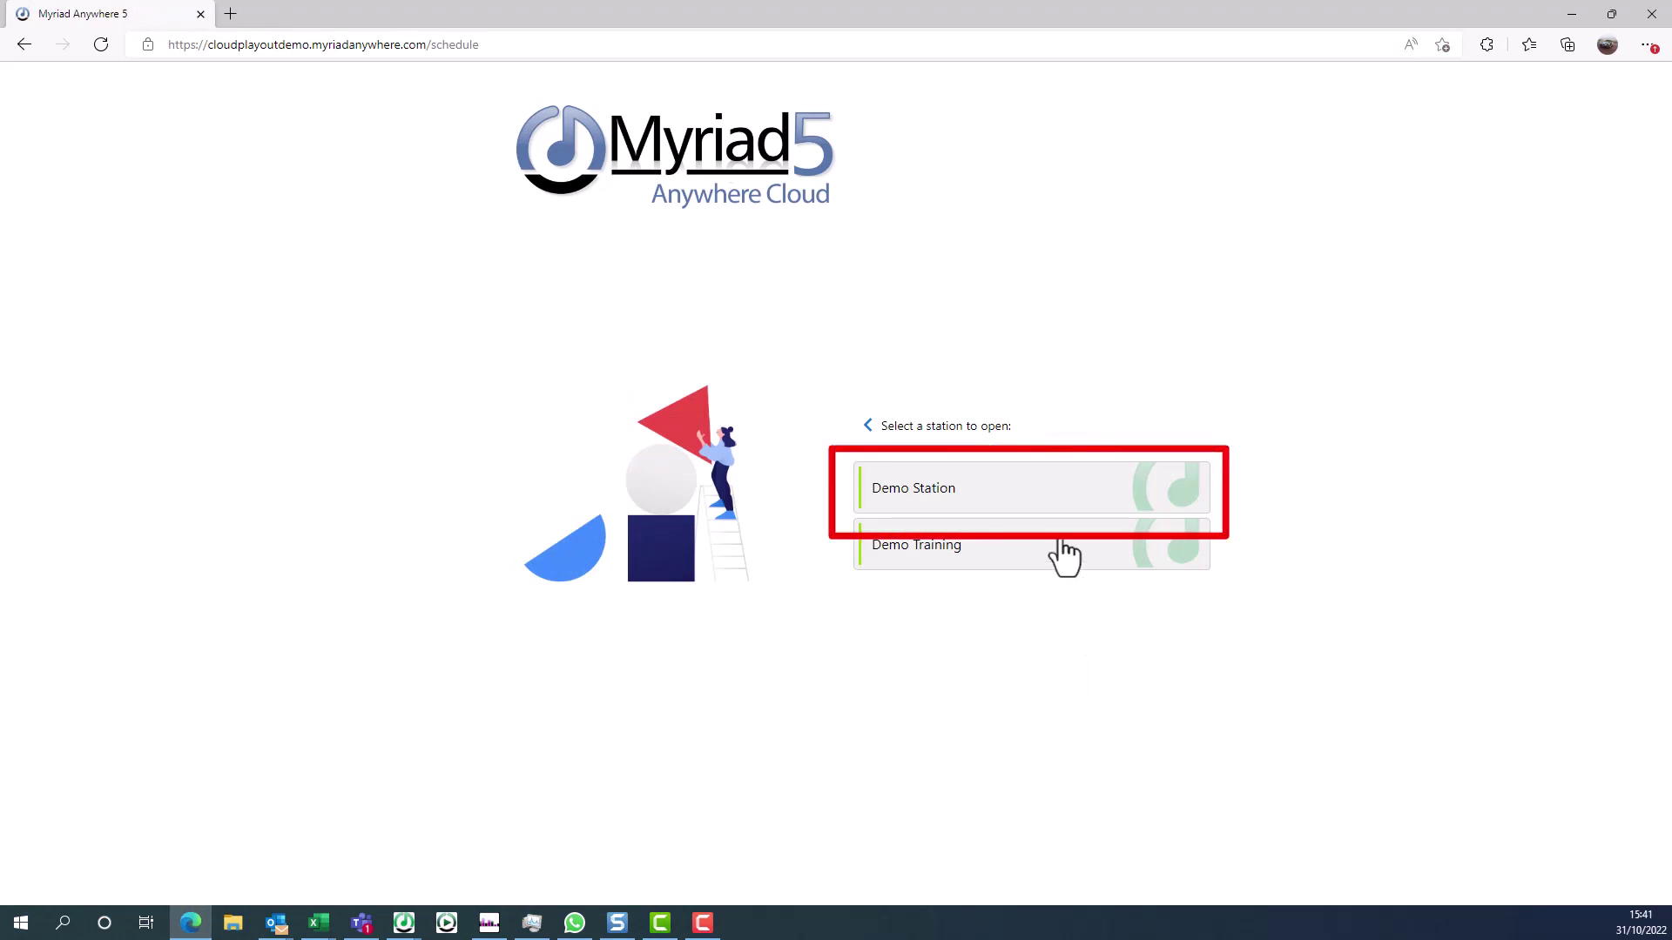
click(1026, 487)
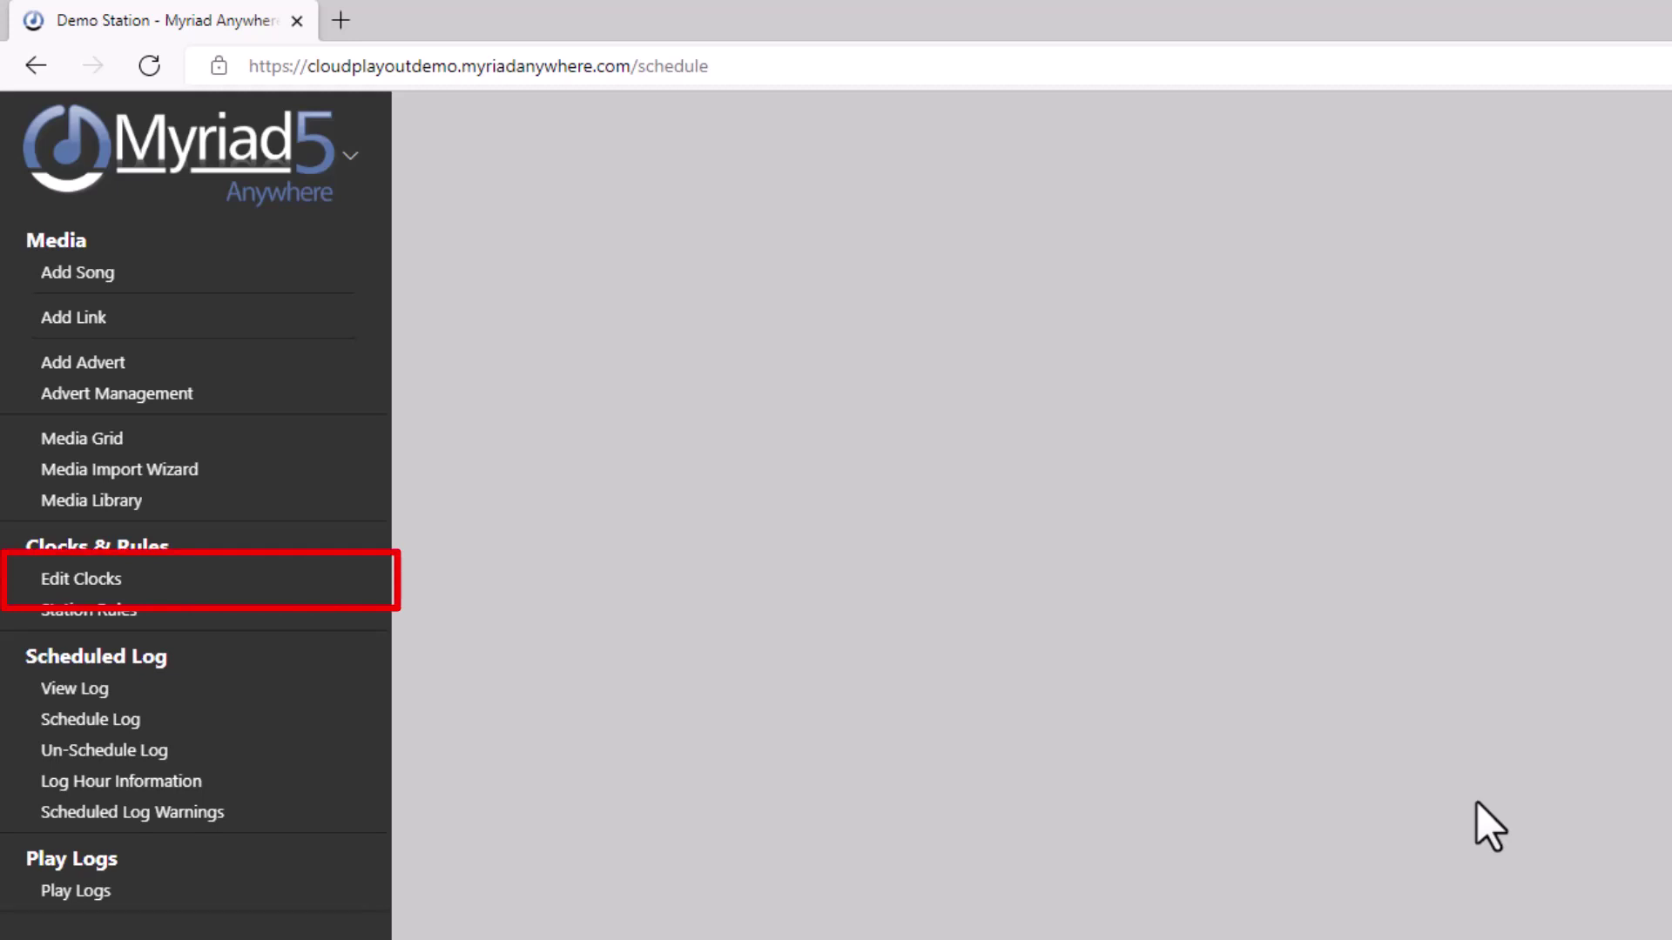
- Show the Demo Station clocks and their Monday–Sunday hourly schedule grid via Edit Clocks
click(105, 584)
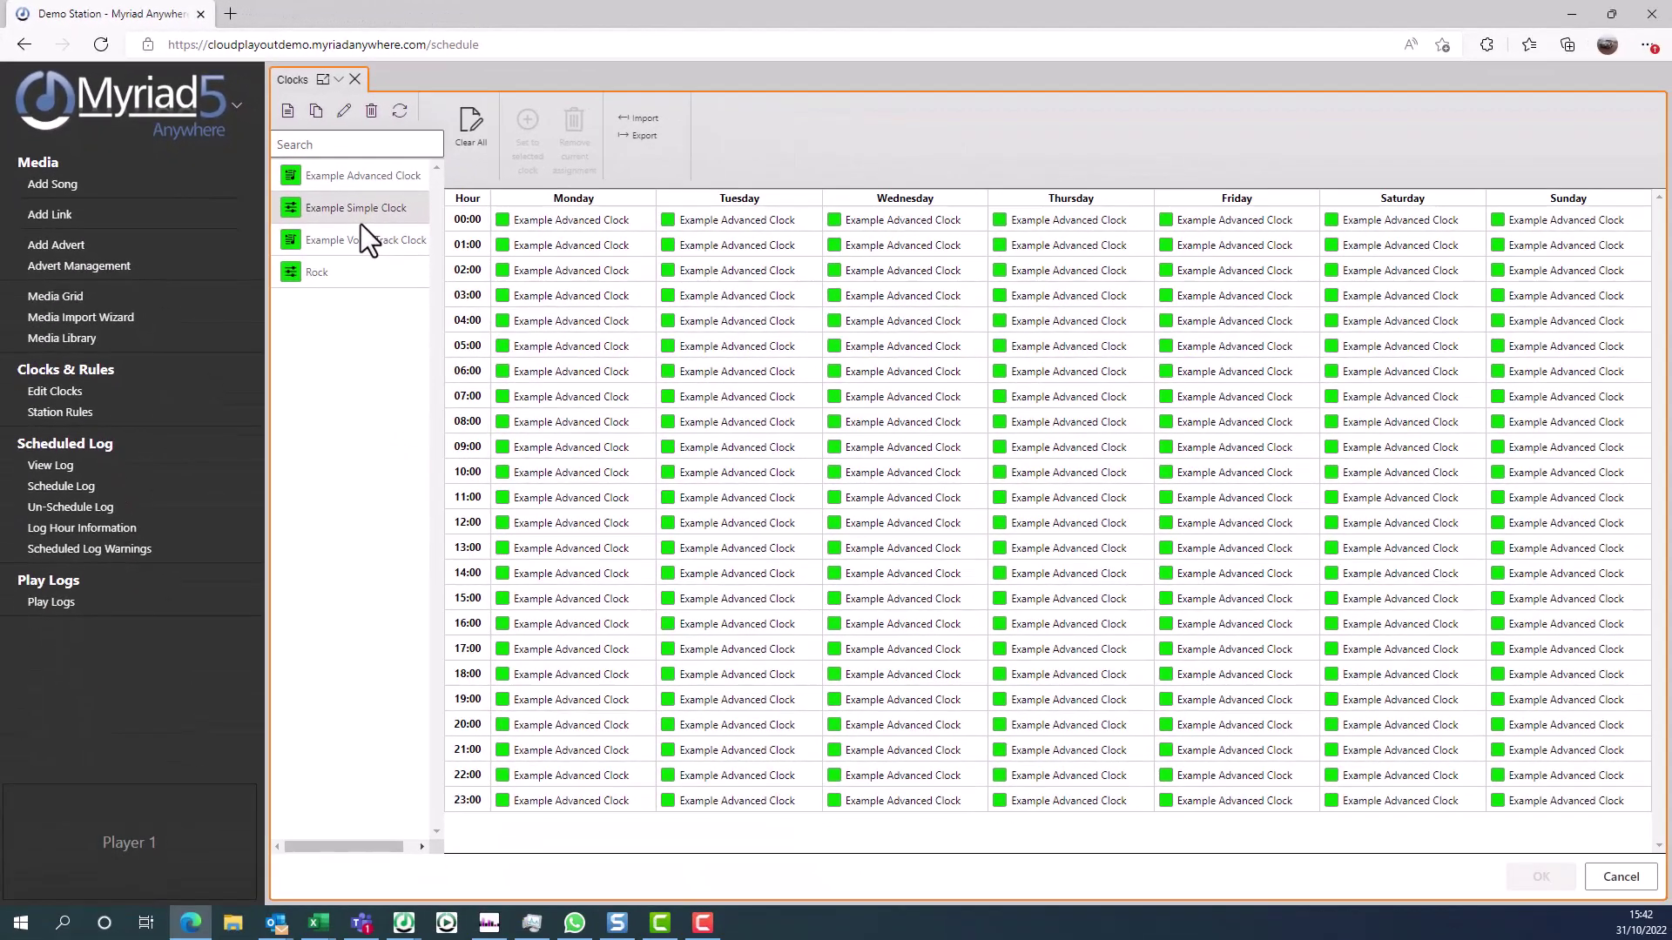
- Set Example Simple Clock's category goals: Dance weighting 29 and Station Id weighting 20
double_click(552, 339)
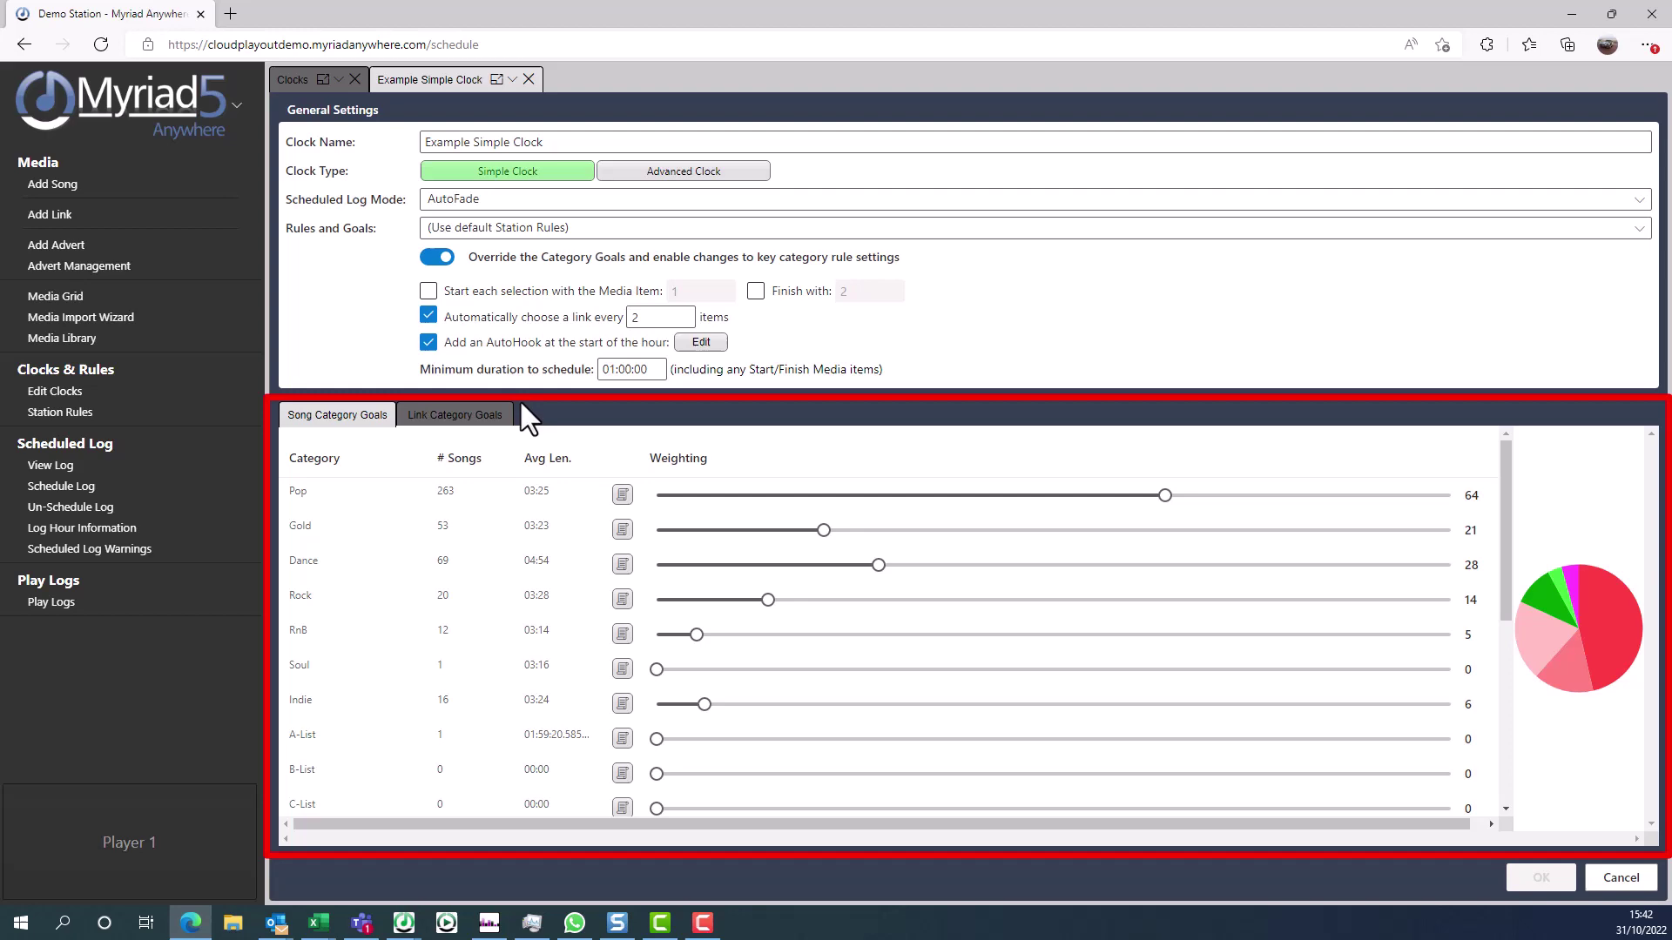
click(481, 413)
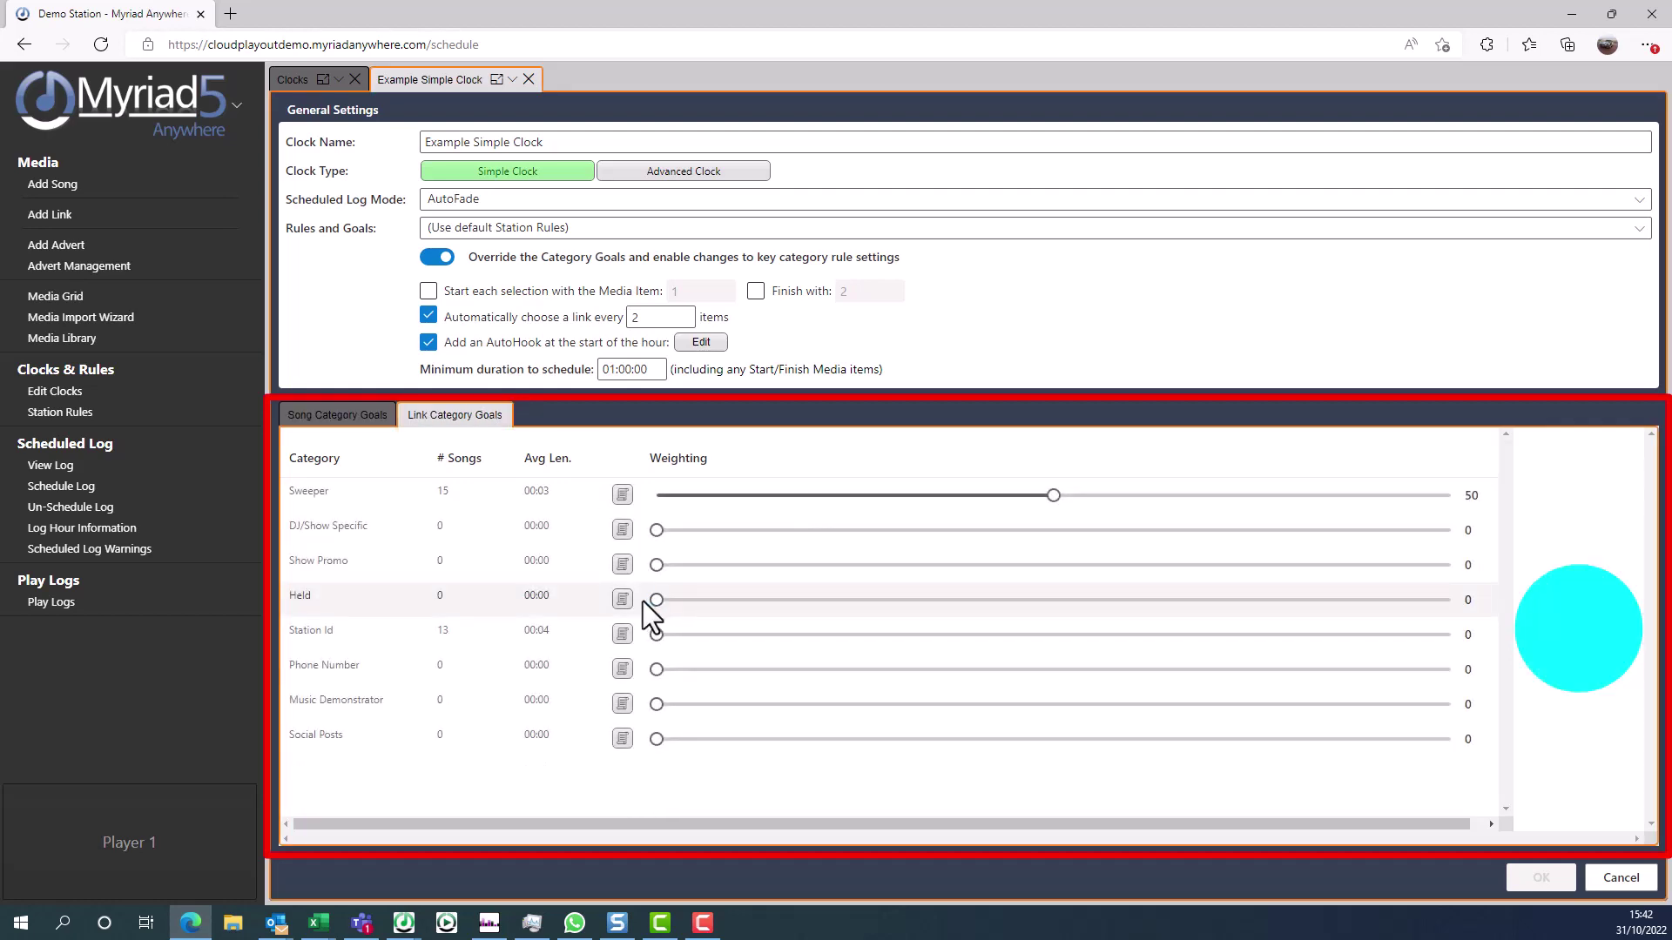
click(355, 416)
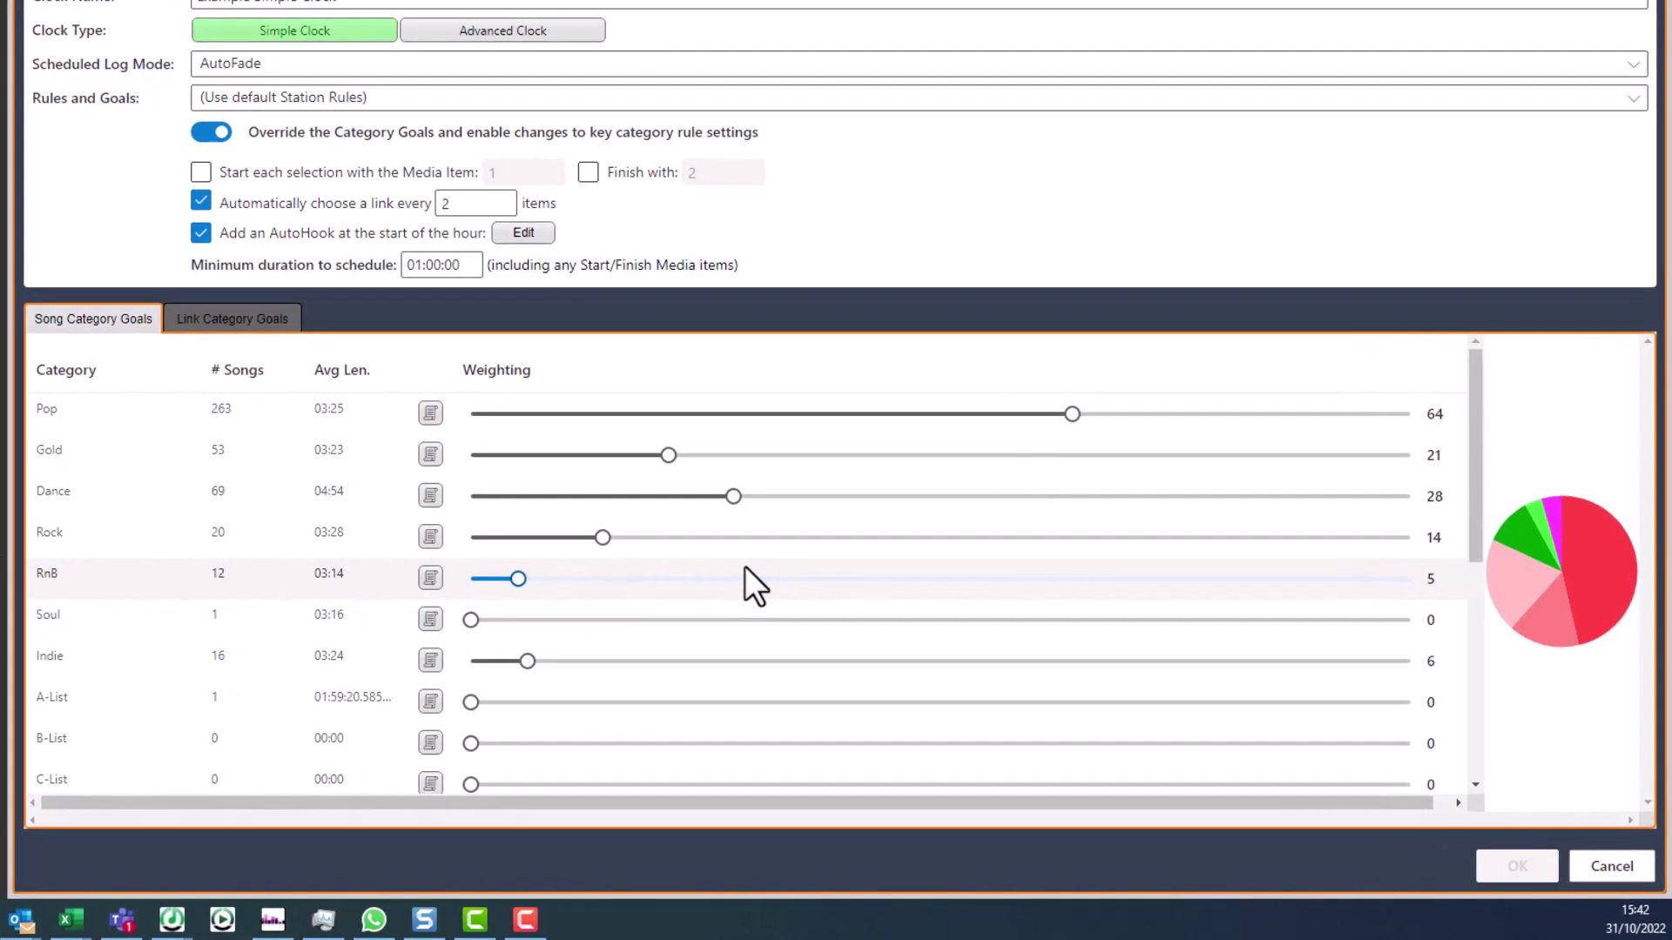
drag(733, 497, 870, 509)
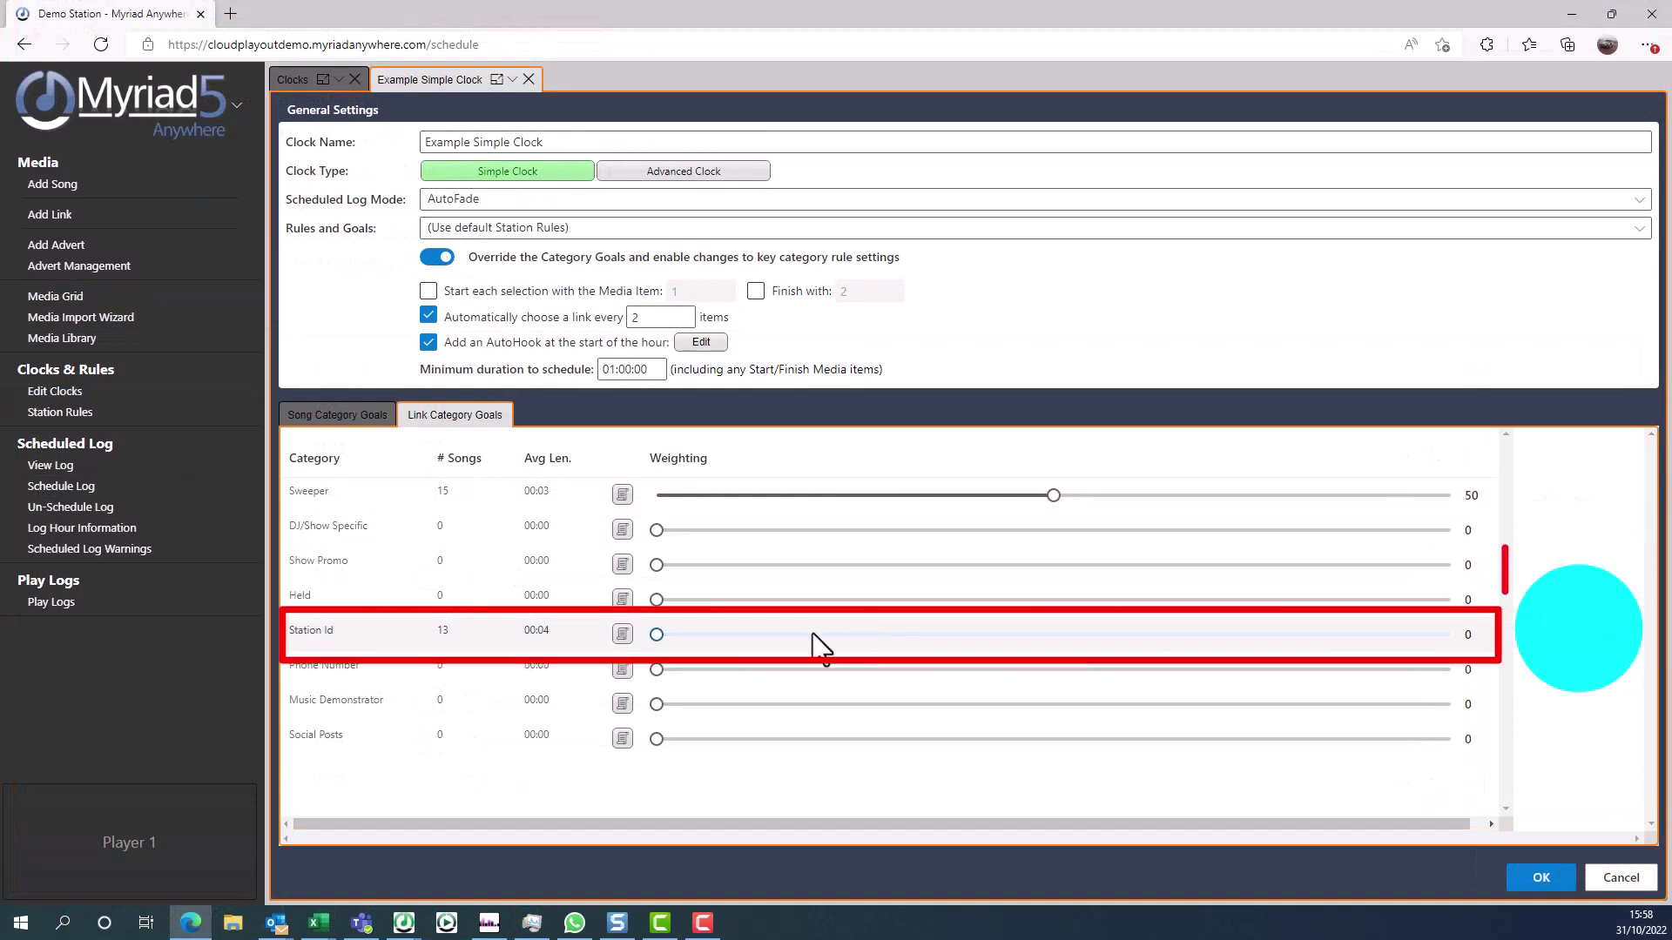
drag(659, 636, 809, 645)
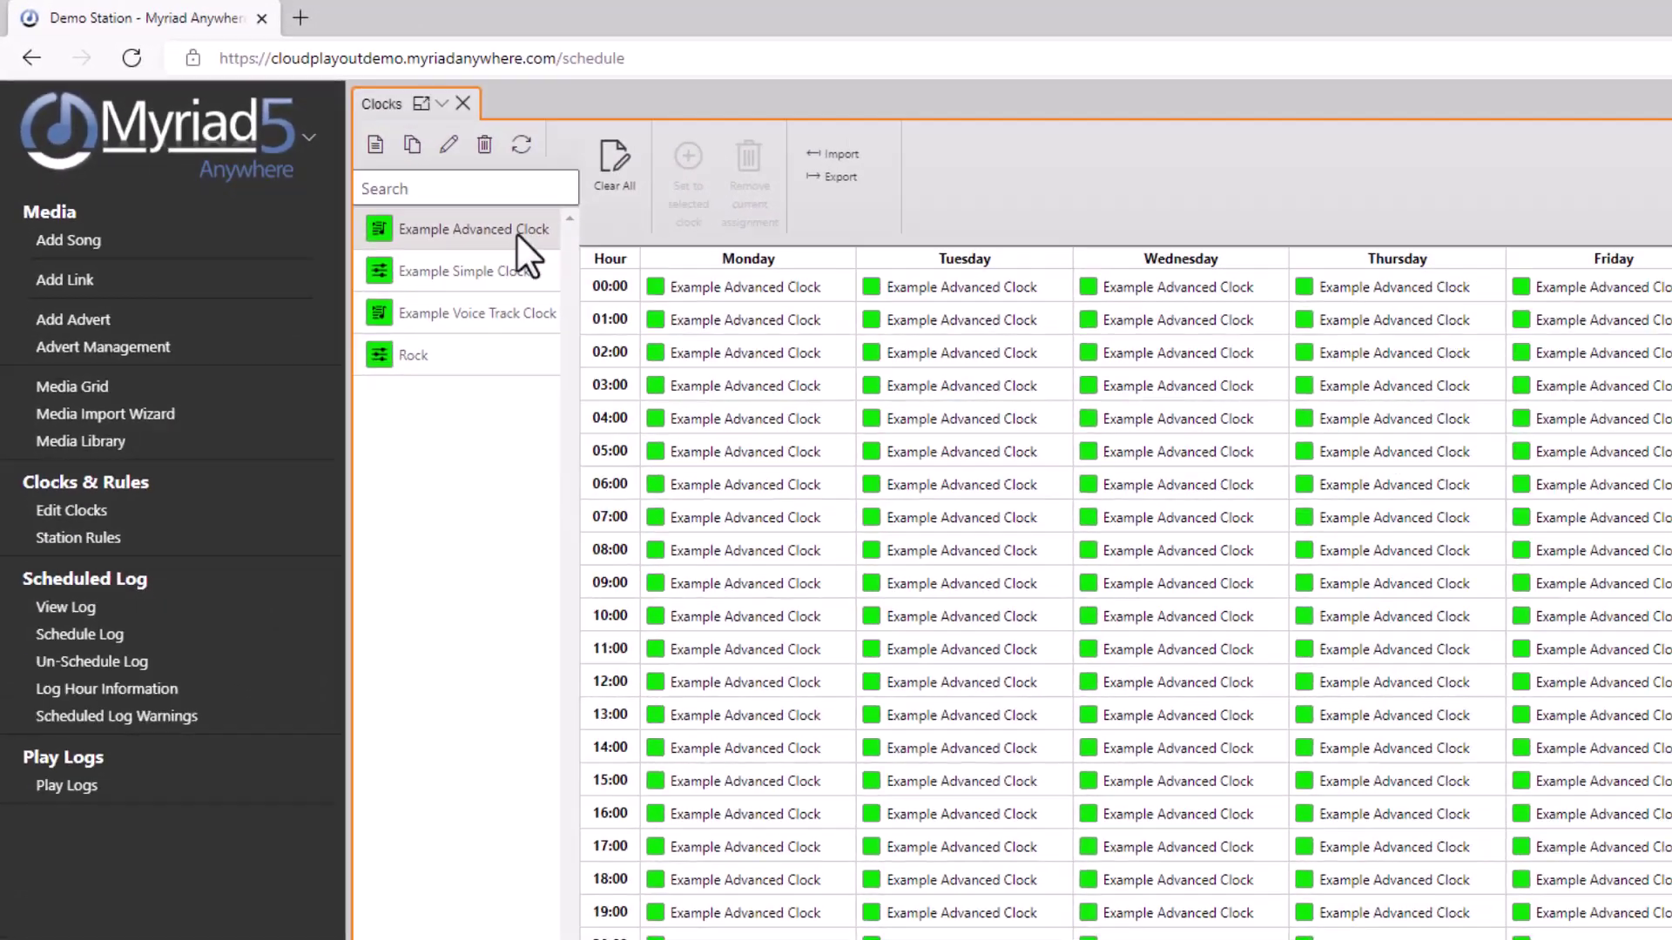
double_click(722, 322)
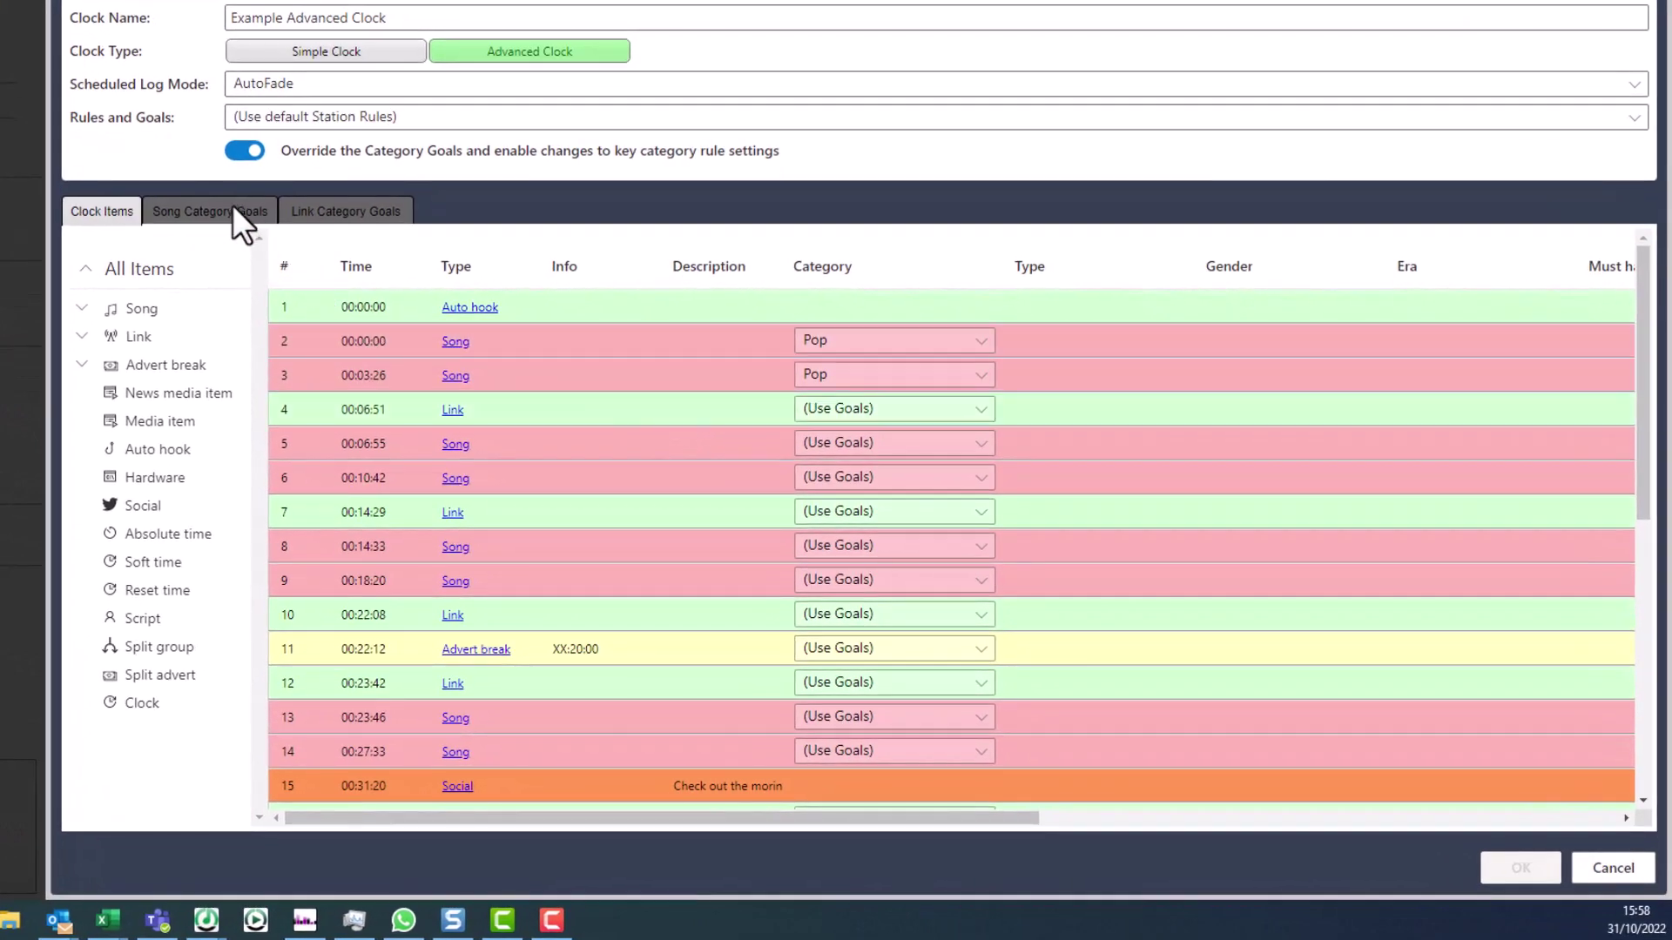
click(231, 209)
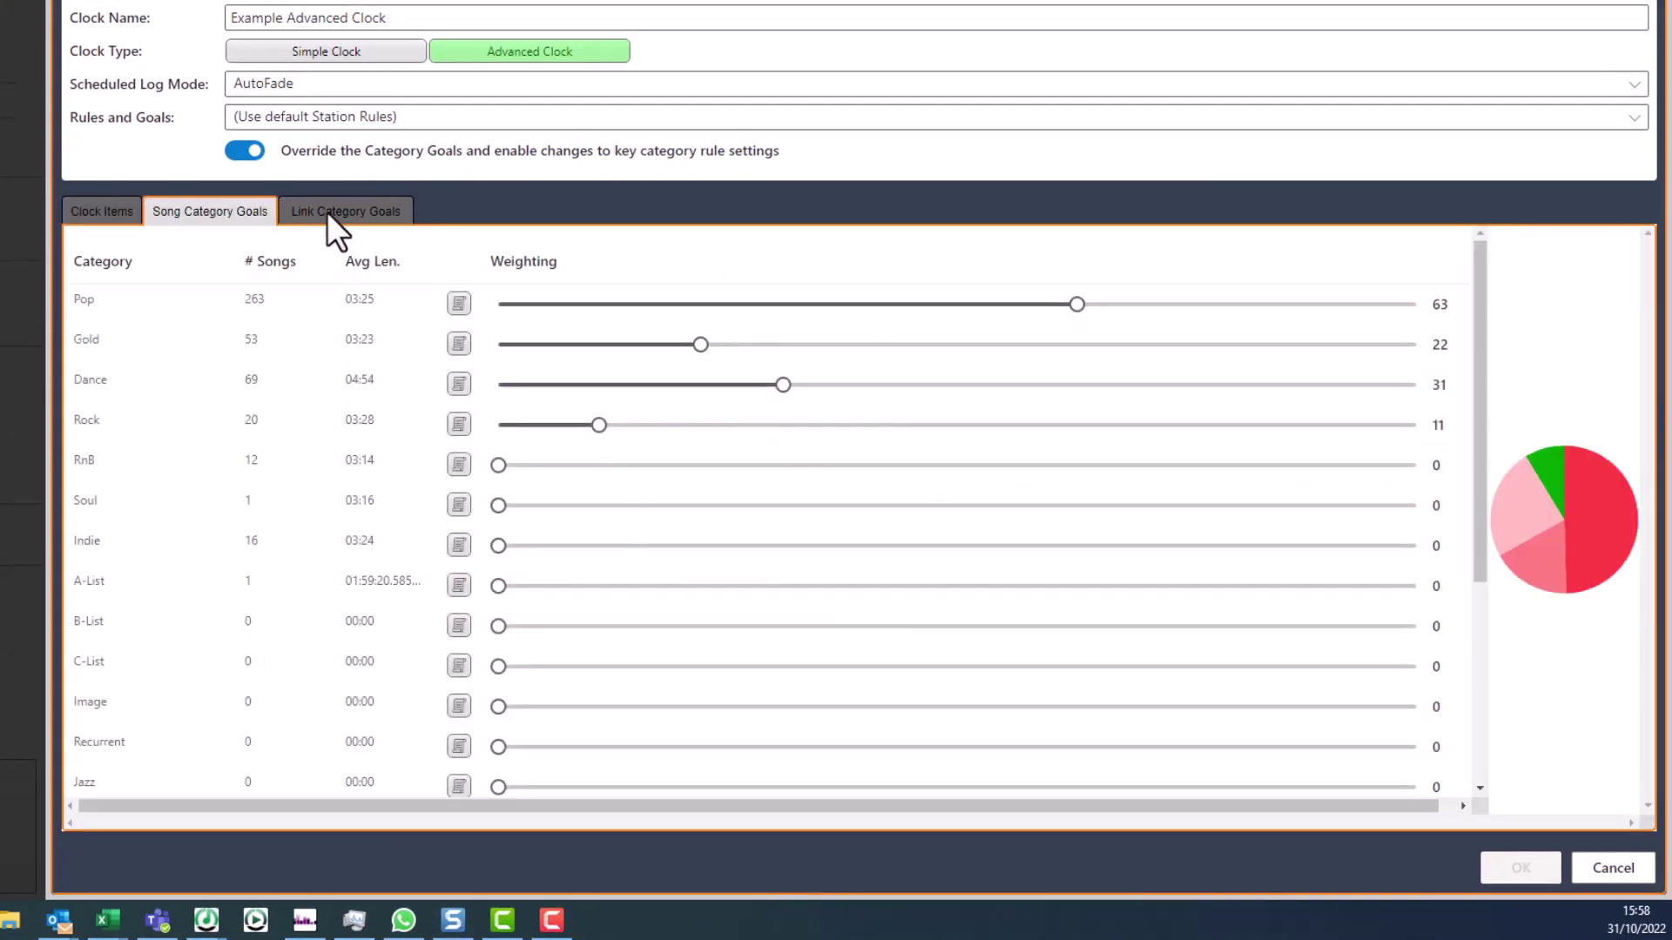
click(327, 211)
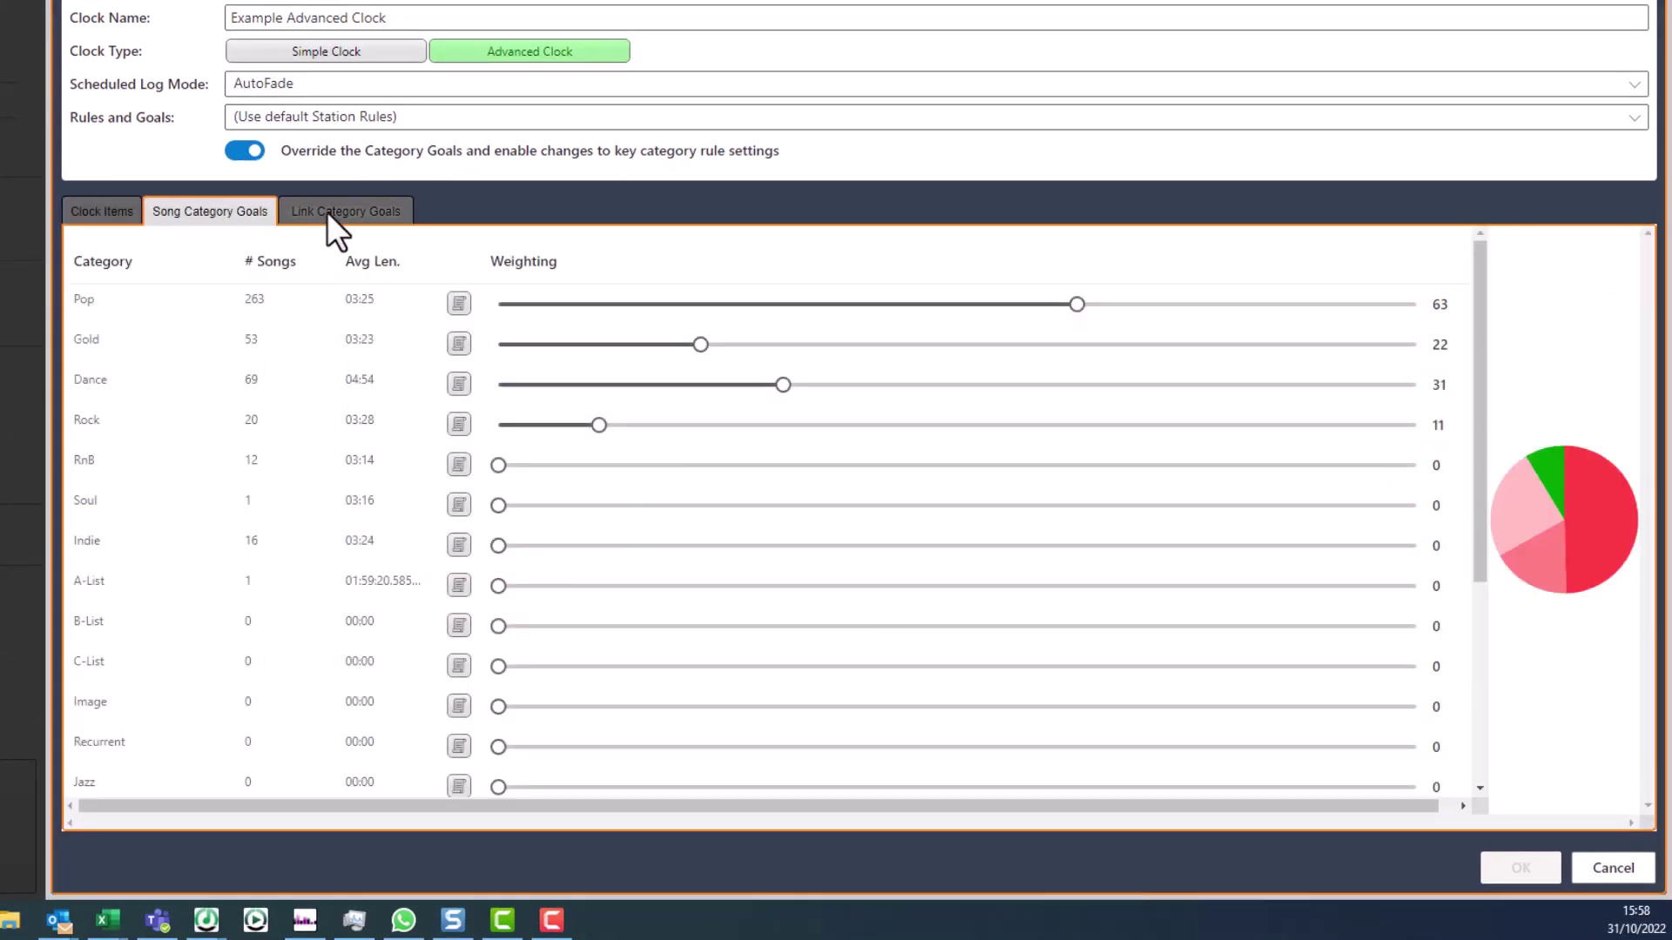
click(96, 211)
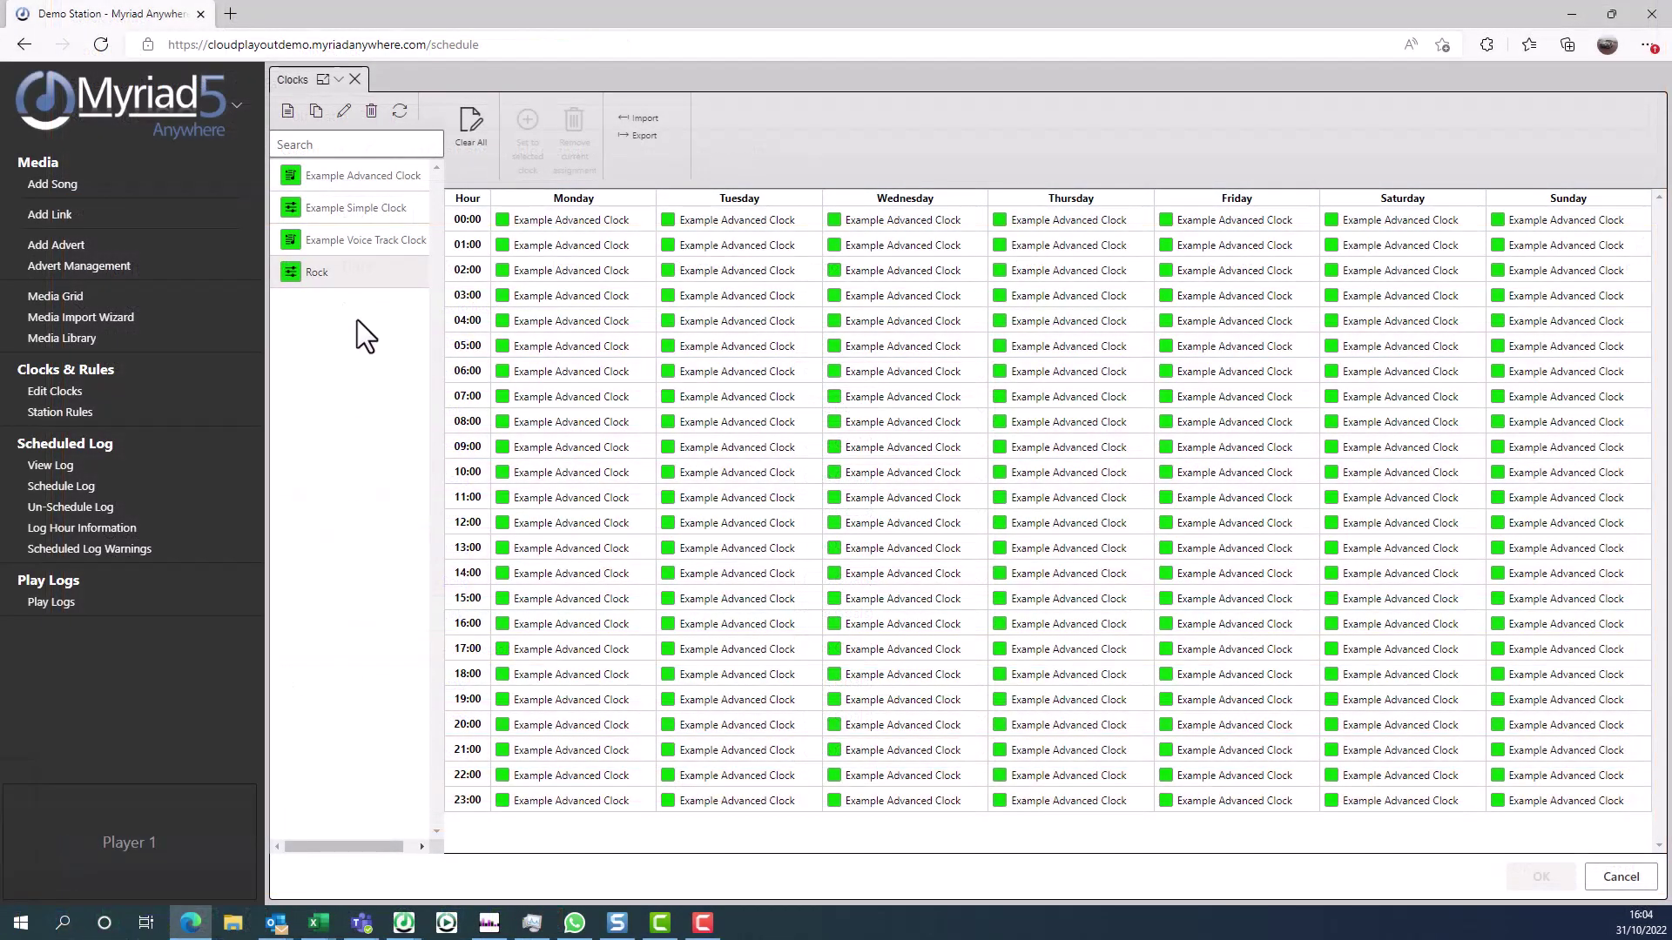
double_click(353, 284)
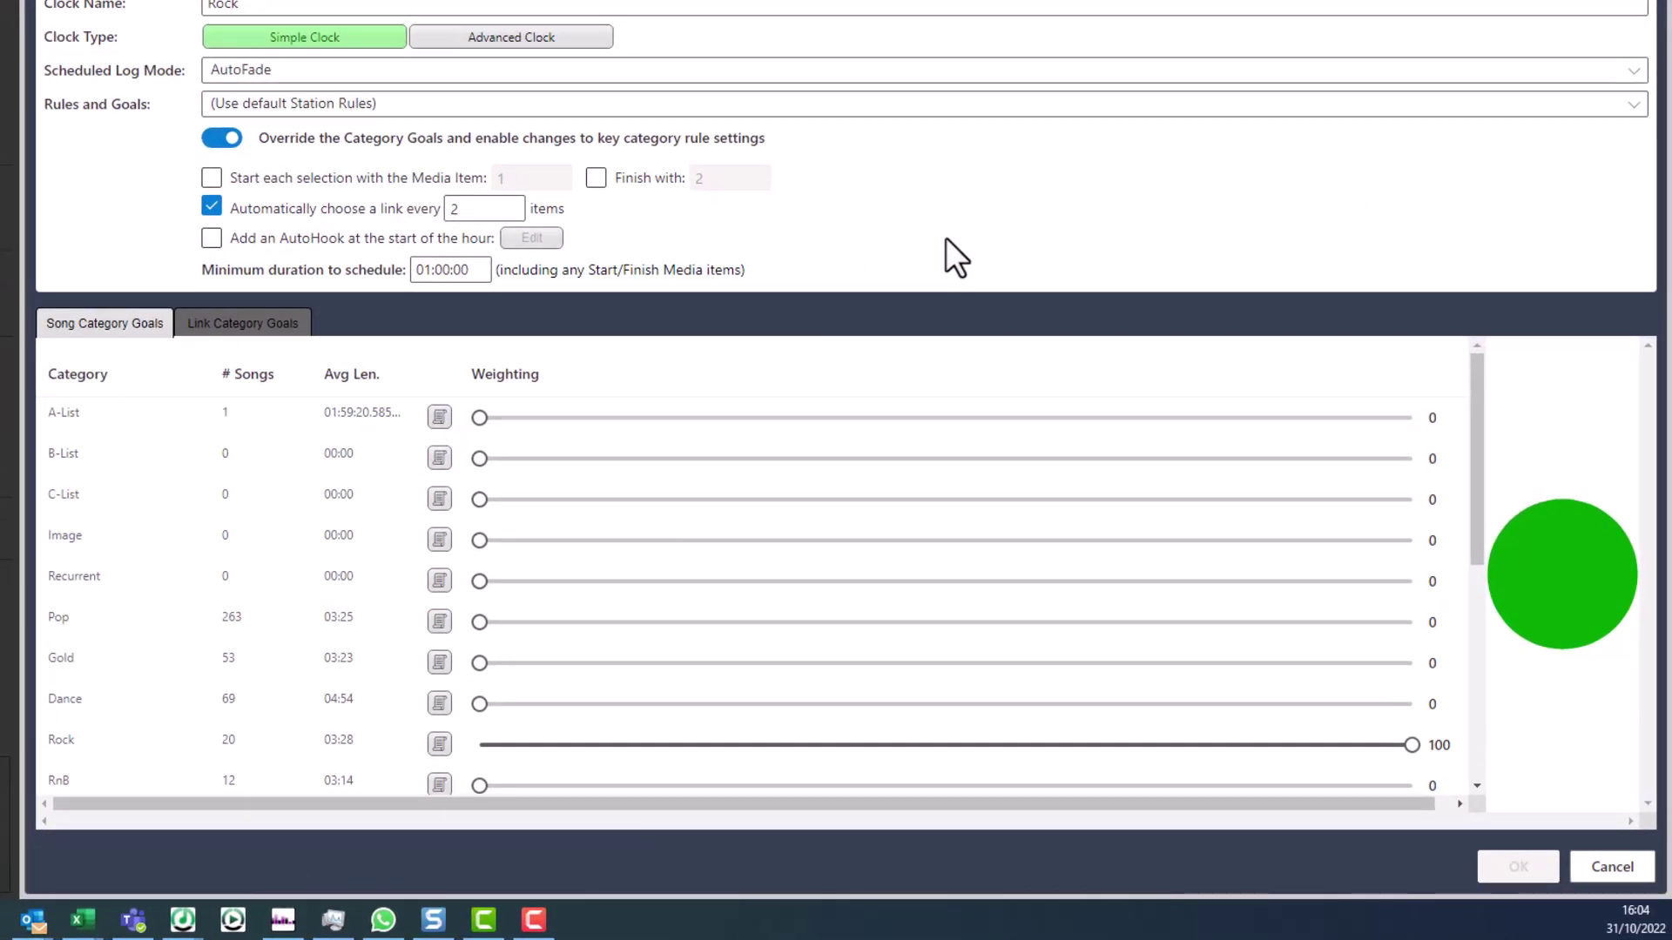
scroll(868, 481, down, 2)
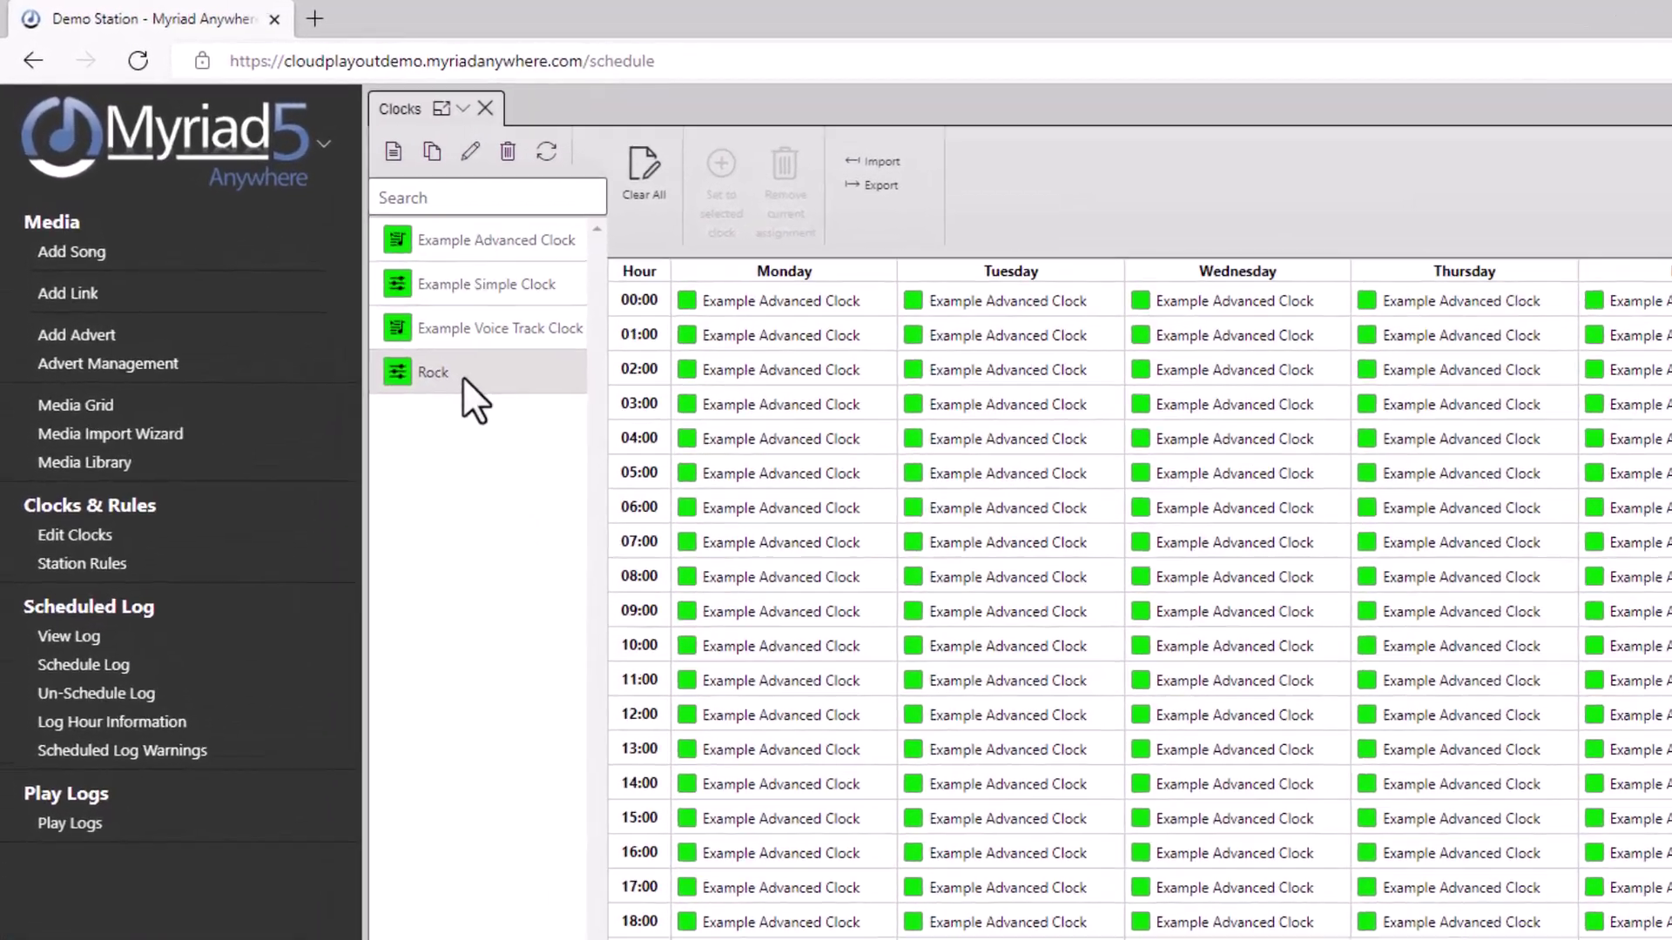
- Put Rock on Monday 13:00, then assign it to the 12:00 and 13:00 hours for all seven days
mouse_move(331, 272)
mouse_down()
mouse_move(580, 503)
mouse_move(569, 546)
mouse_up()
drag(797, 765, 791, 765)
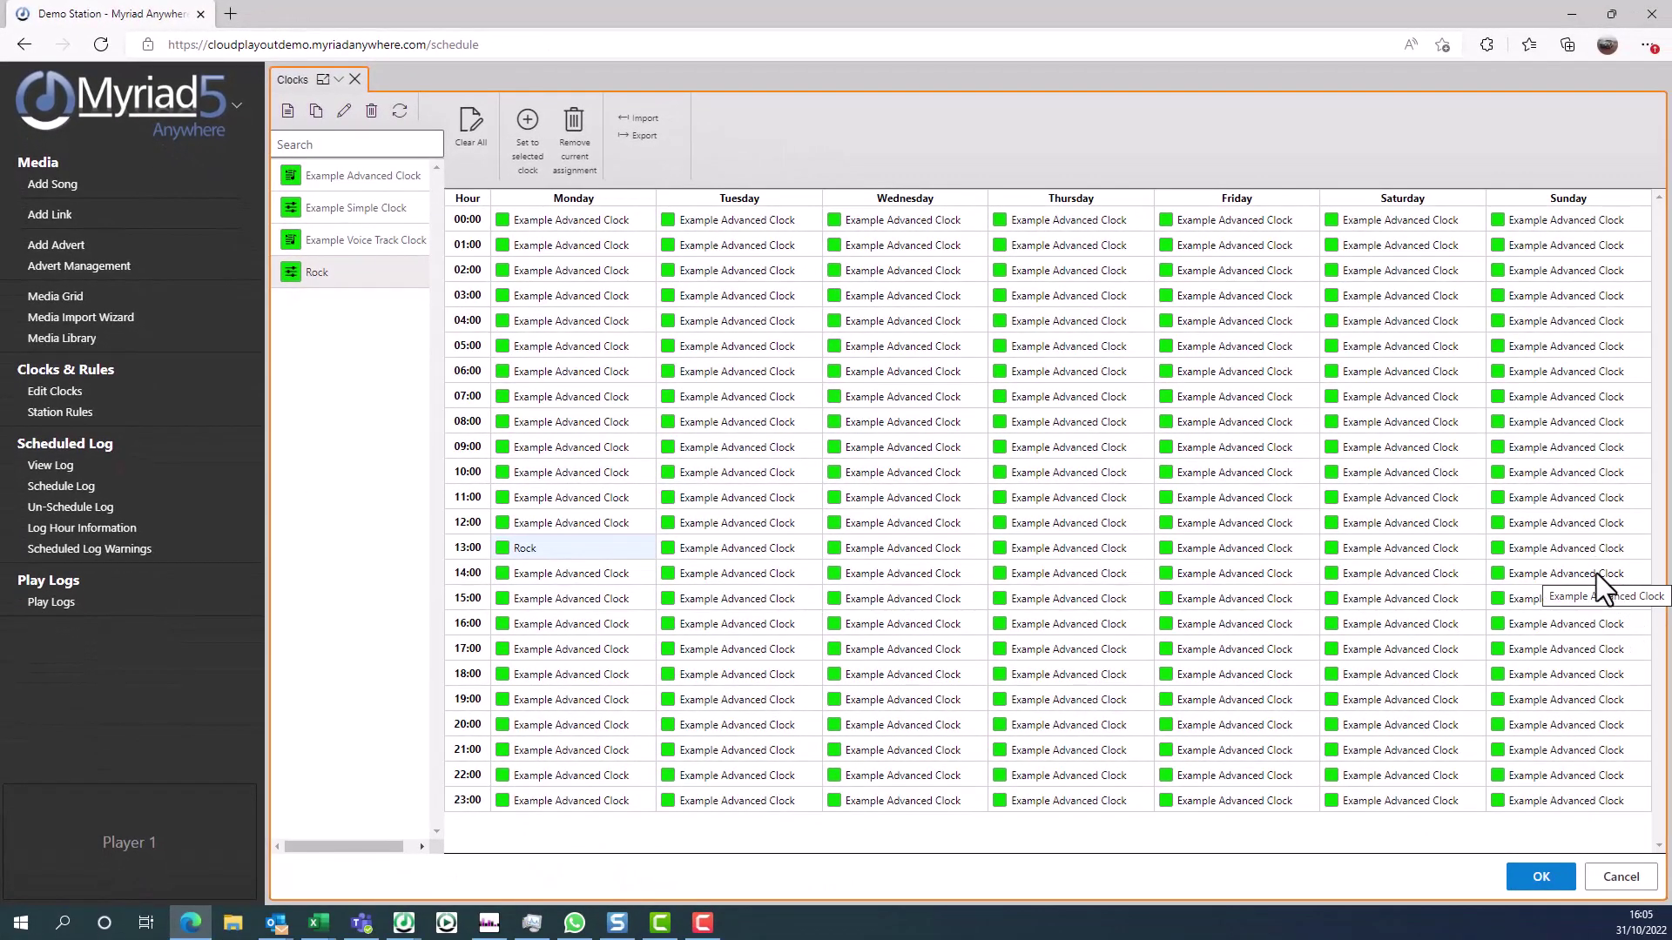
drag(1597, 556, 627, 524)
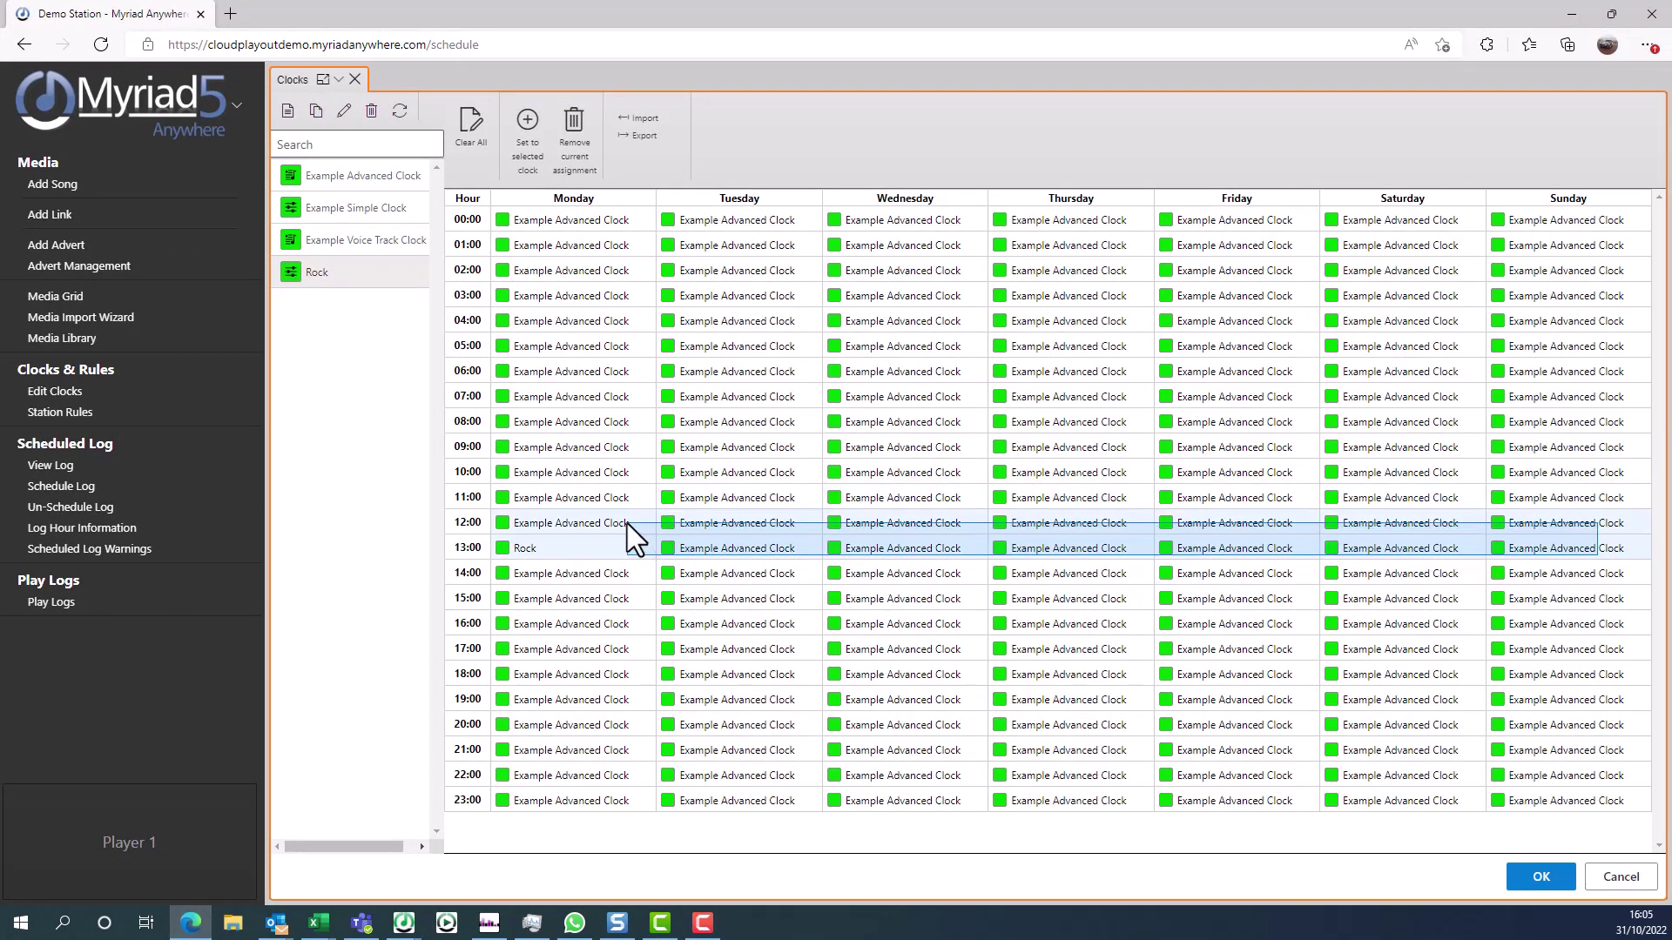
click(533, 130)
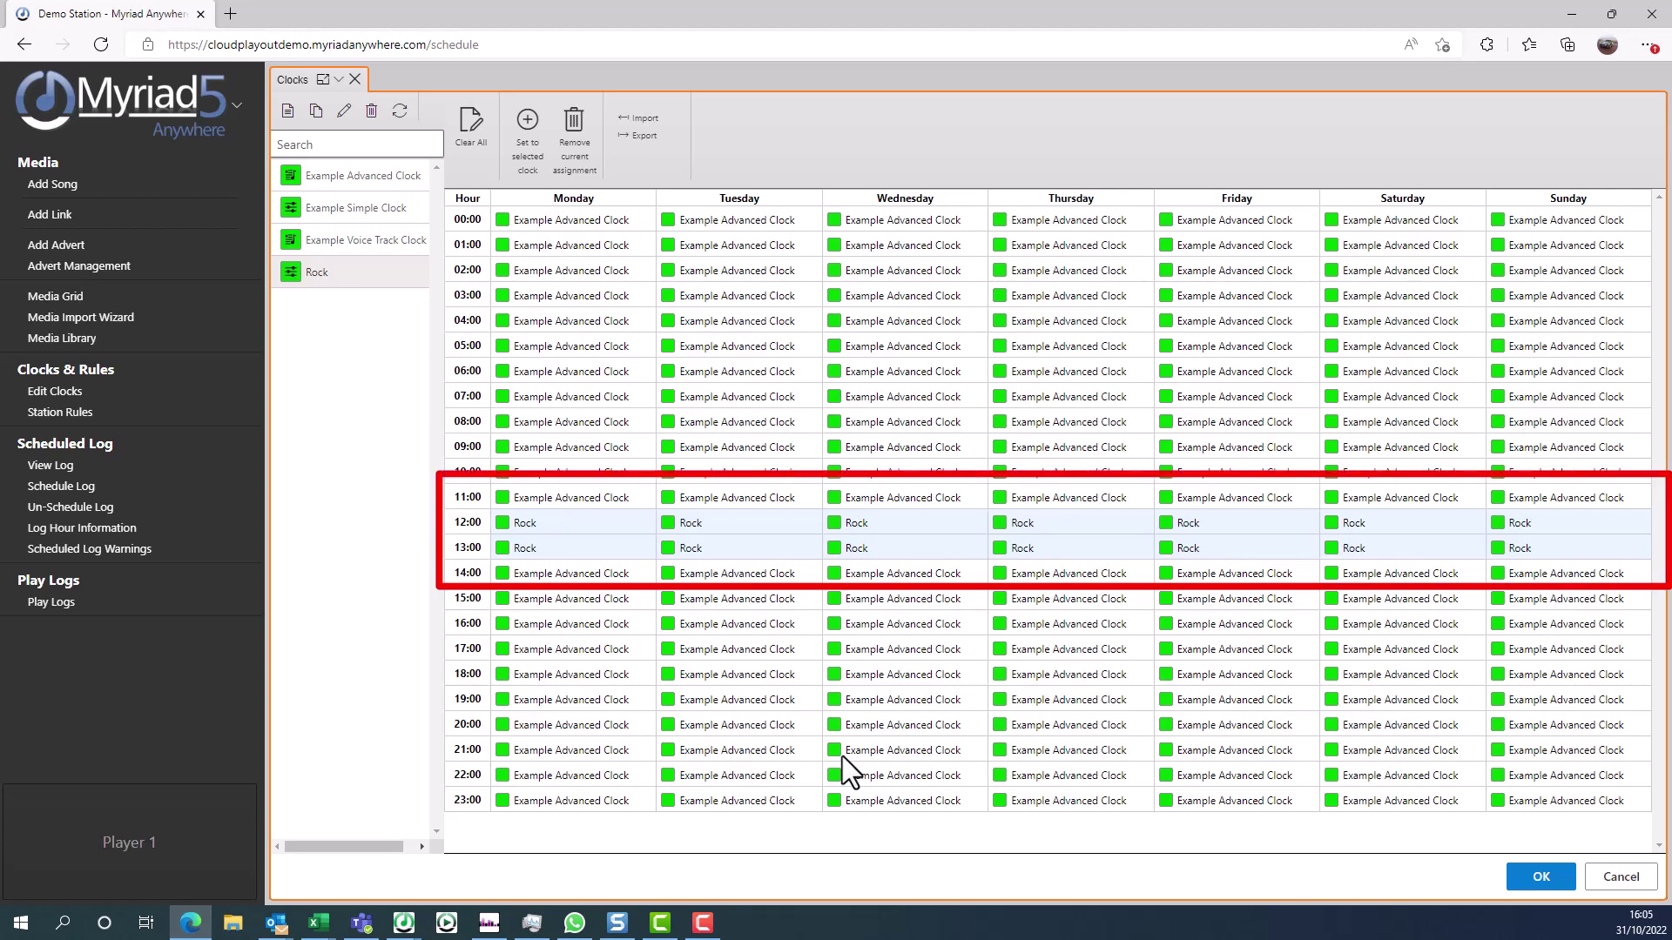
- Save the clock schedule and open the Demo Station station rules at Rock's category rules
click(1541, 877)
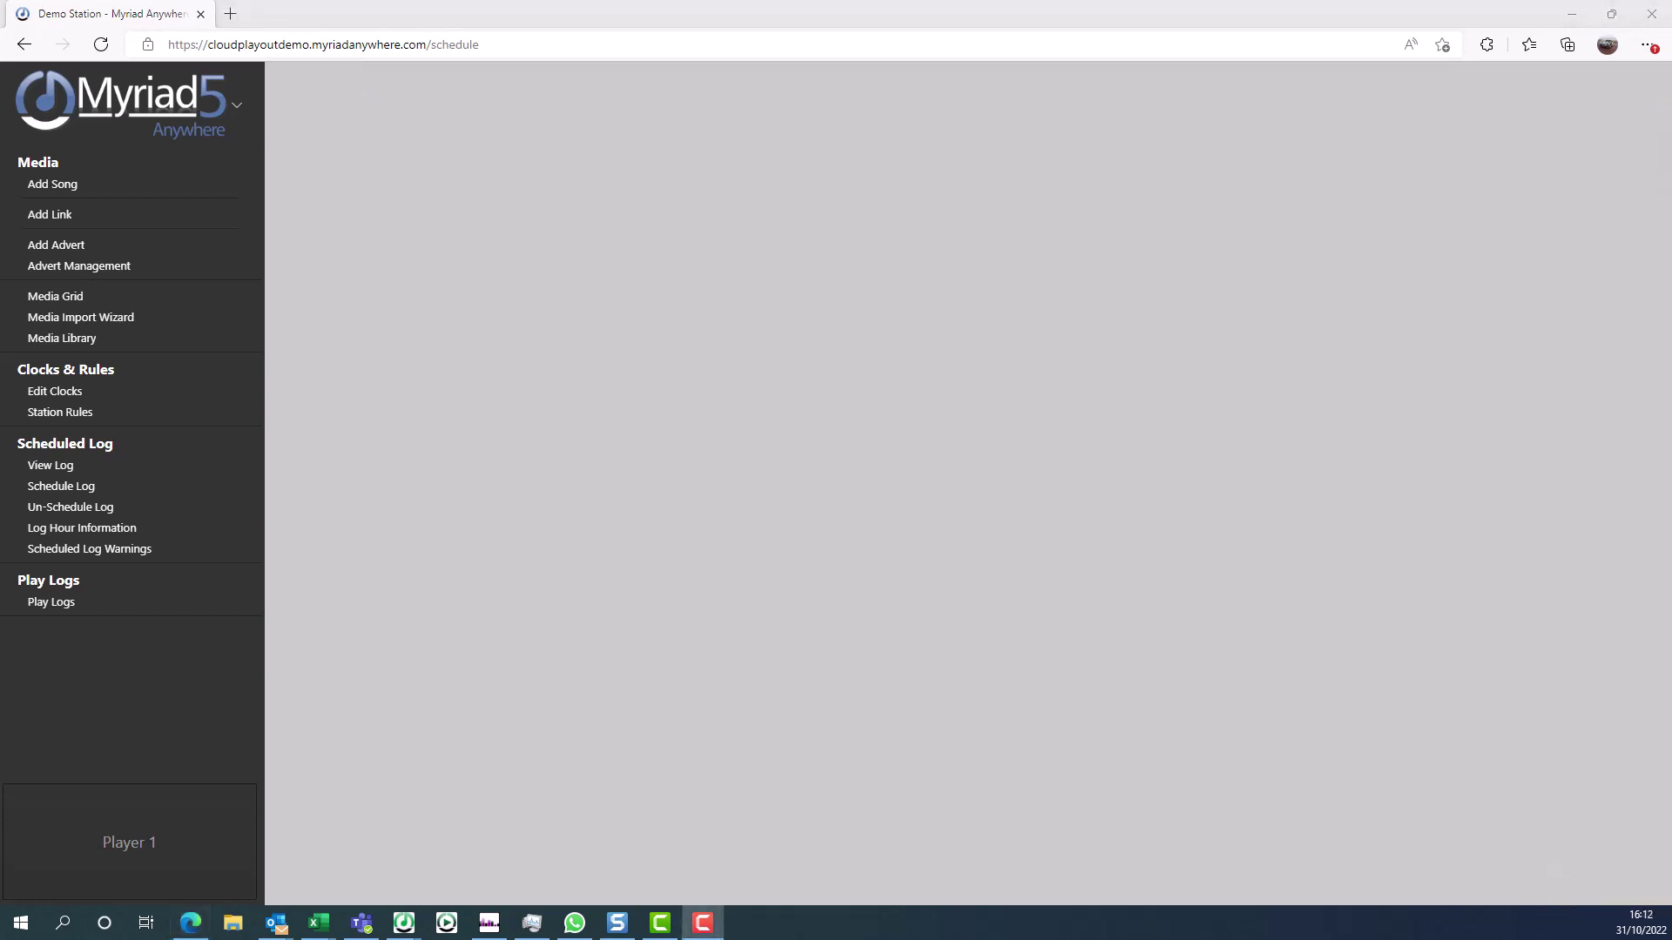
click(69, 414)
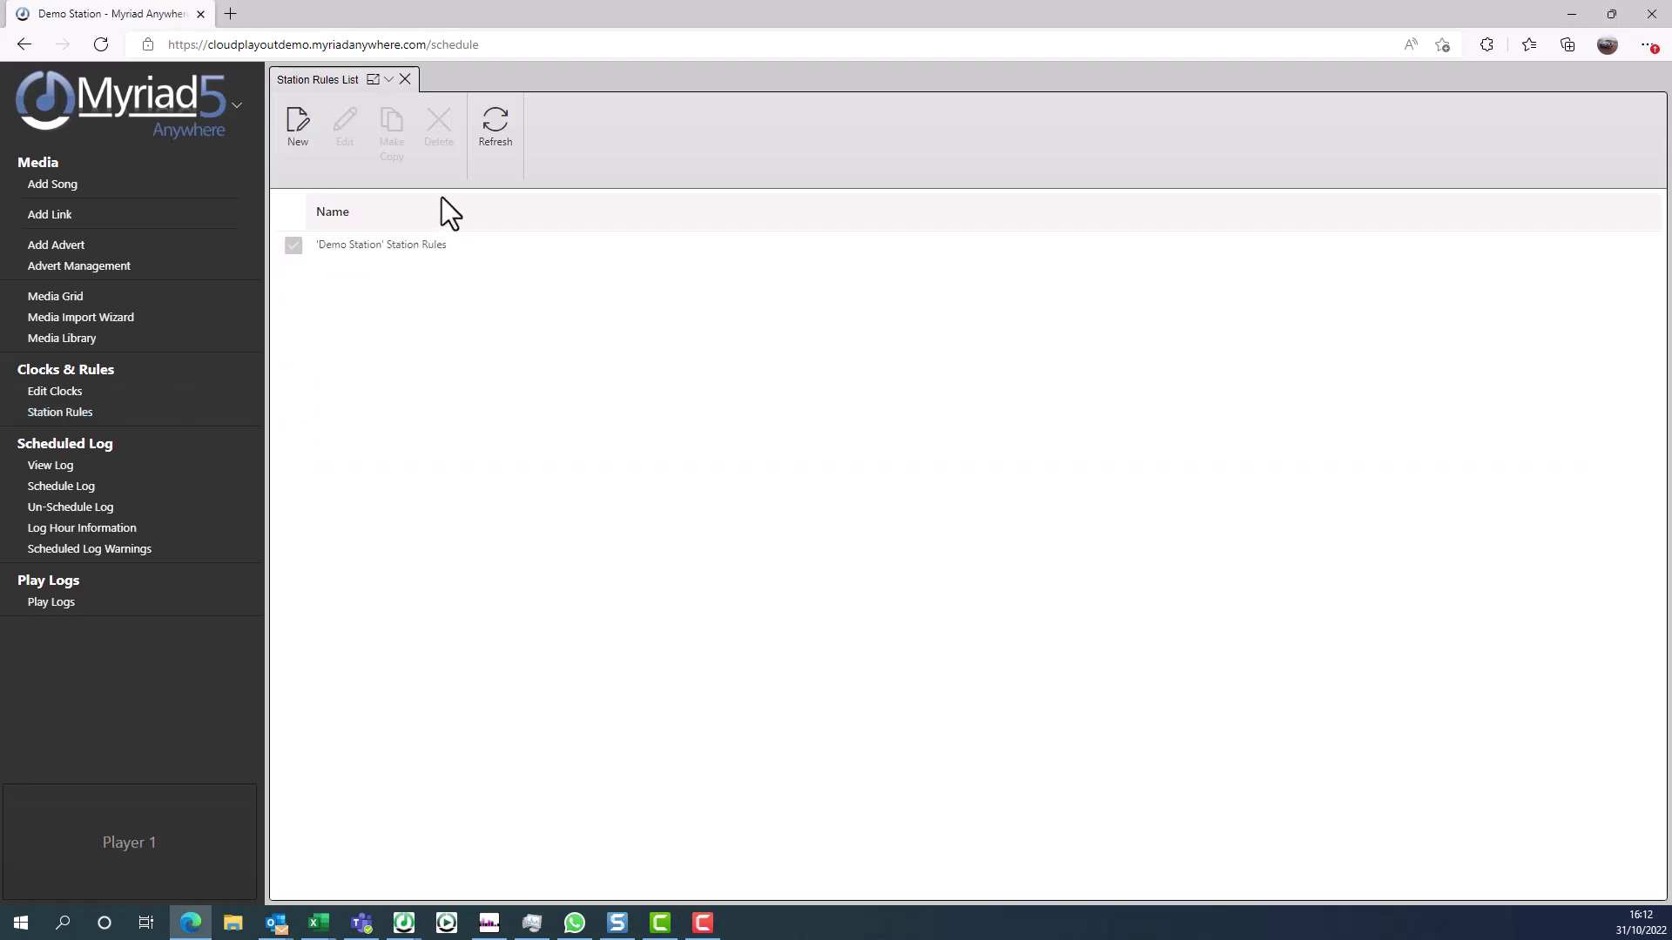
click(372, 247)
double_click(373, 247)
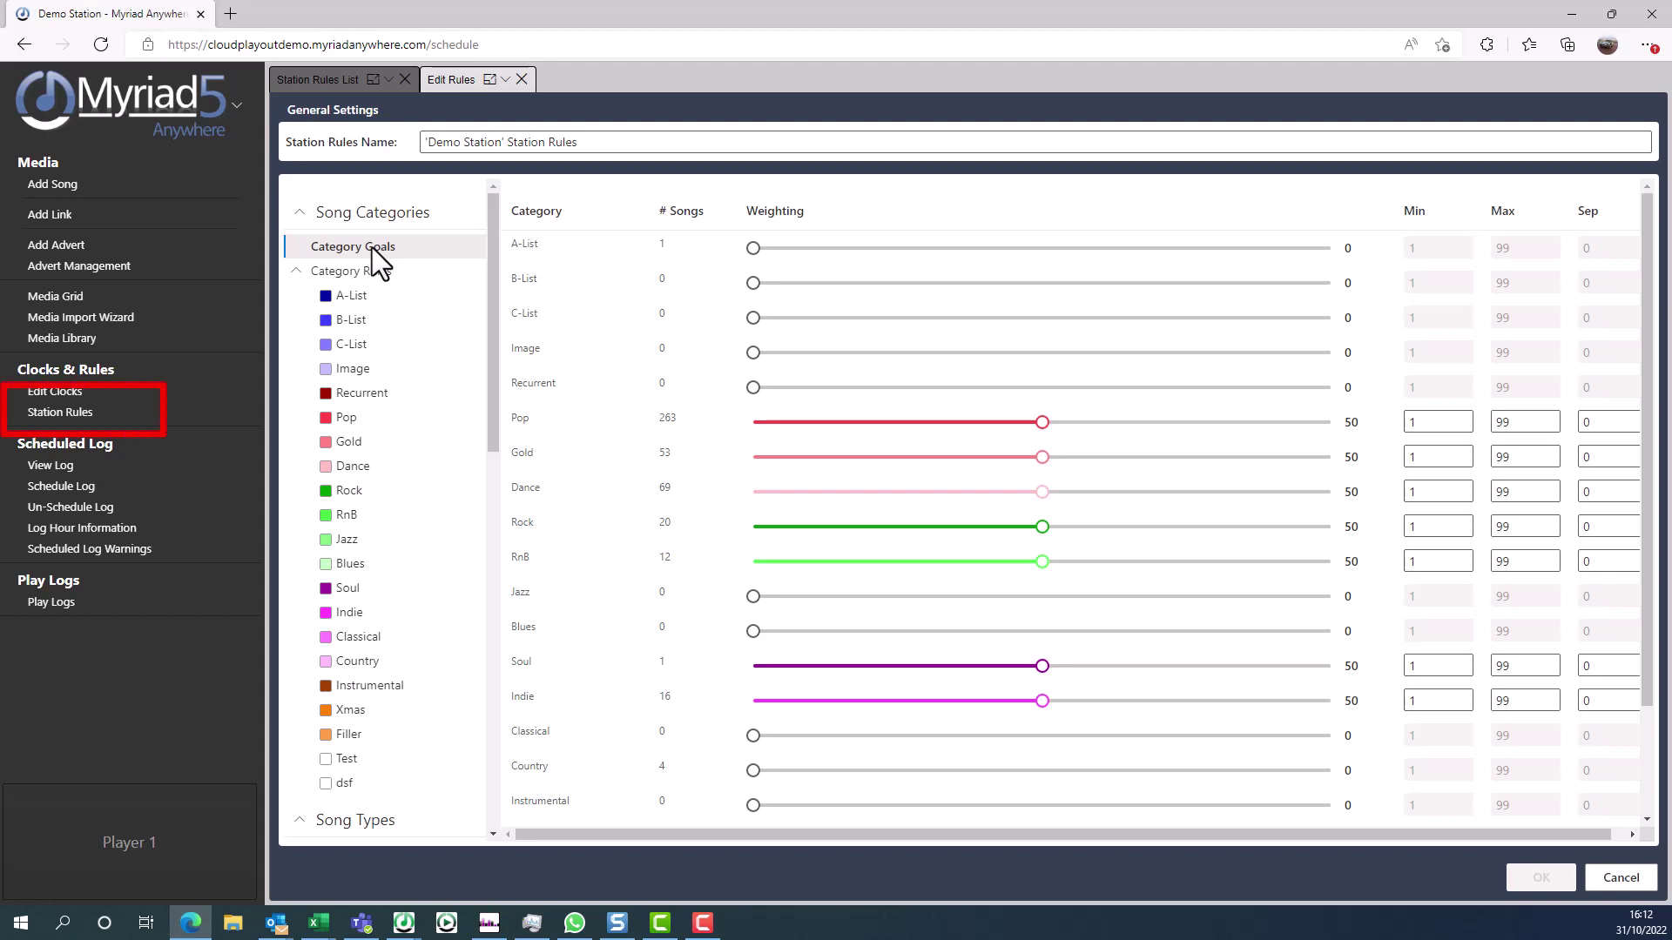
click(348, 494)
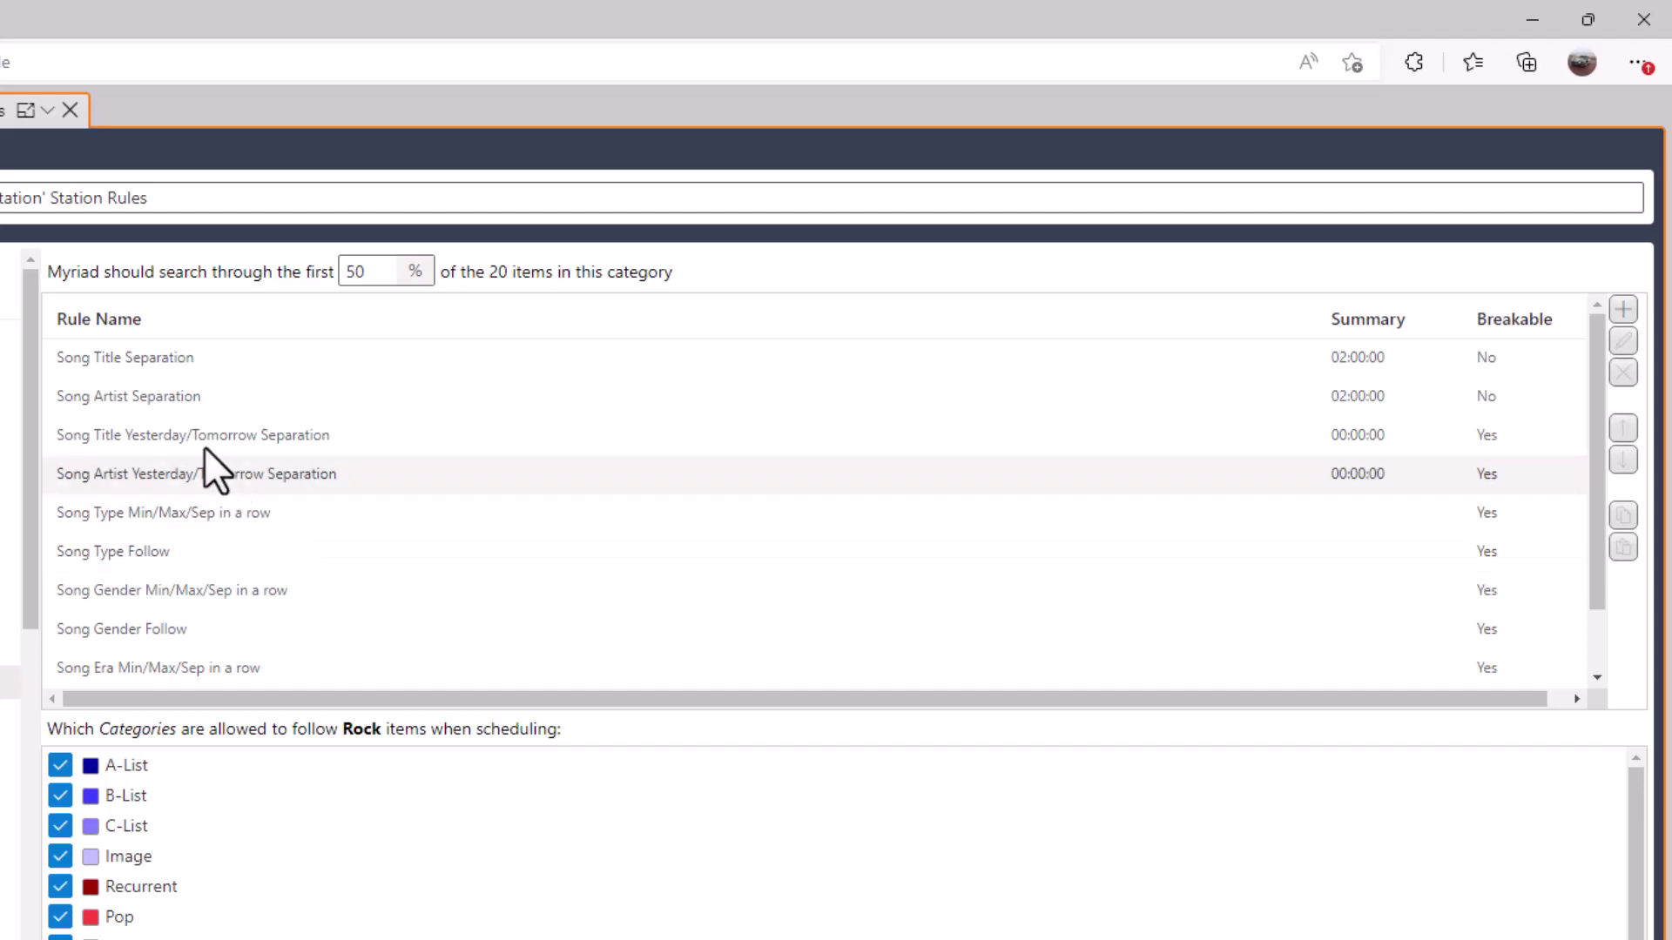
- Allow Song Artist Separation to be broken when no items can be chosen, and confirm
double_click(188, 398)
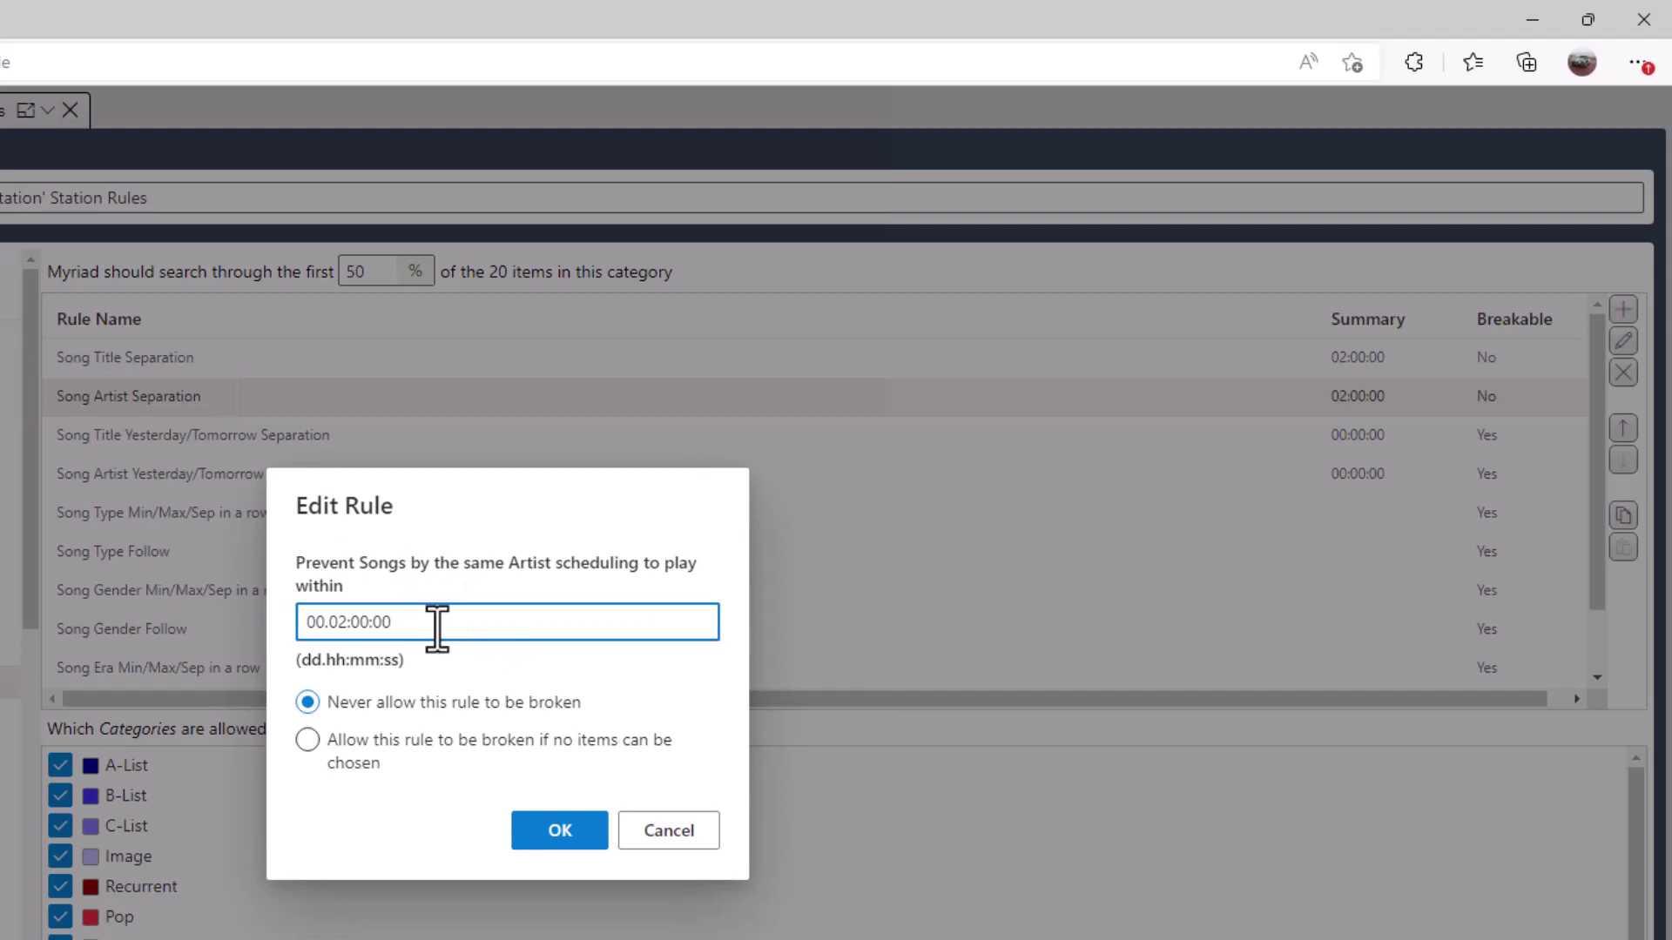
click(450, 738)
click(557, 857)
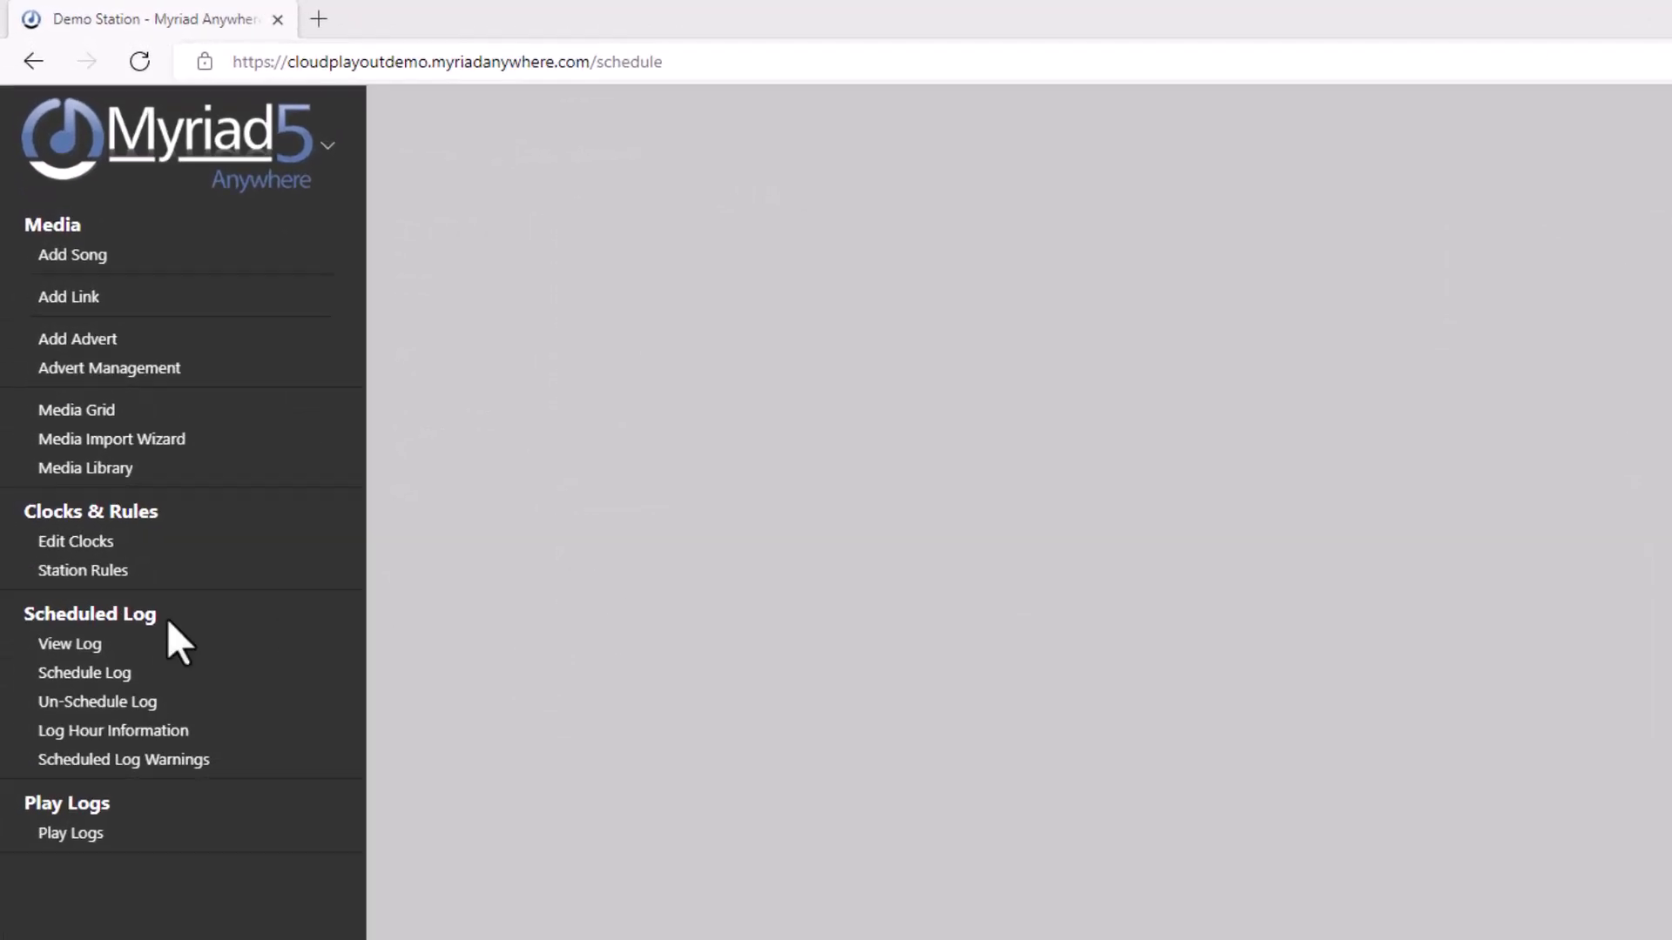
- Schedule the log for 08/11/2022 using the default From/To range
click(101, 714)
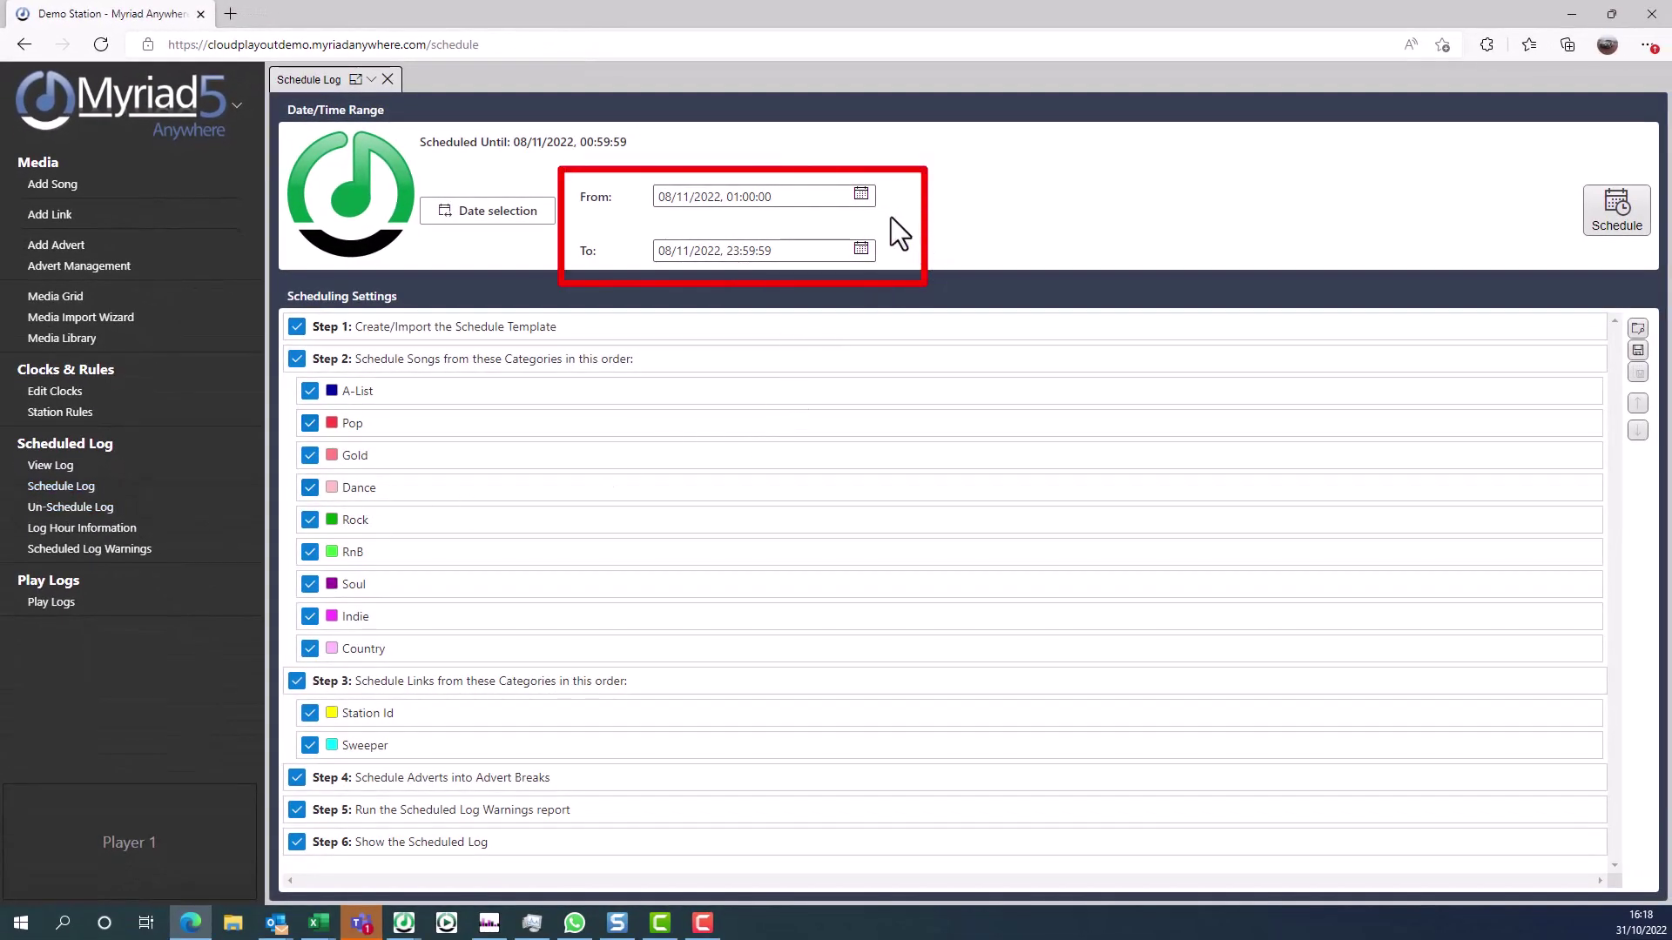
click(1617, 221)
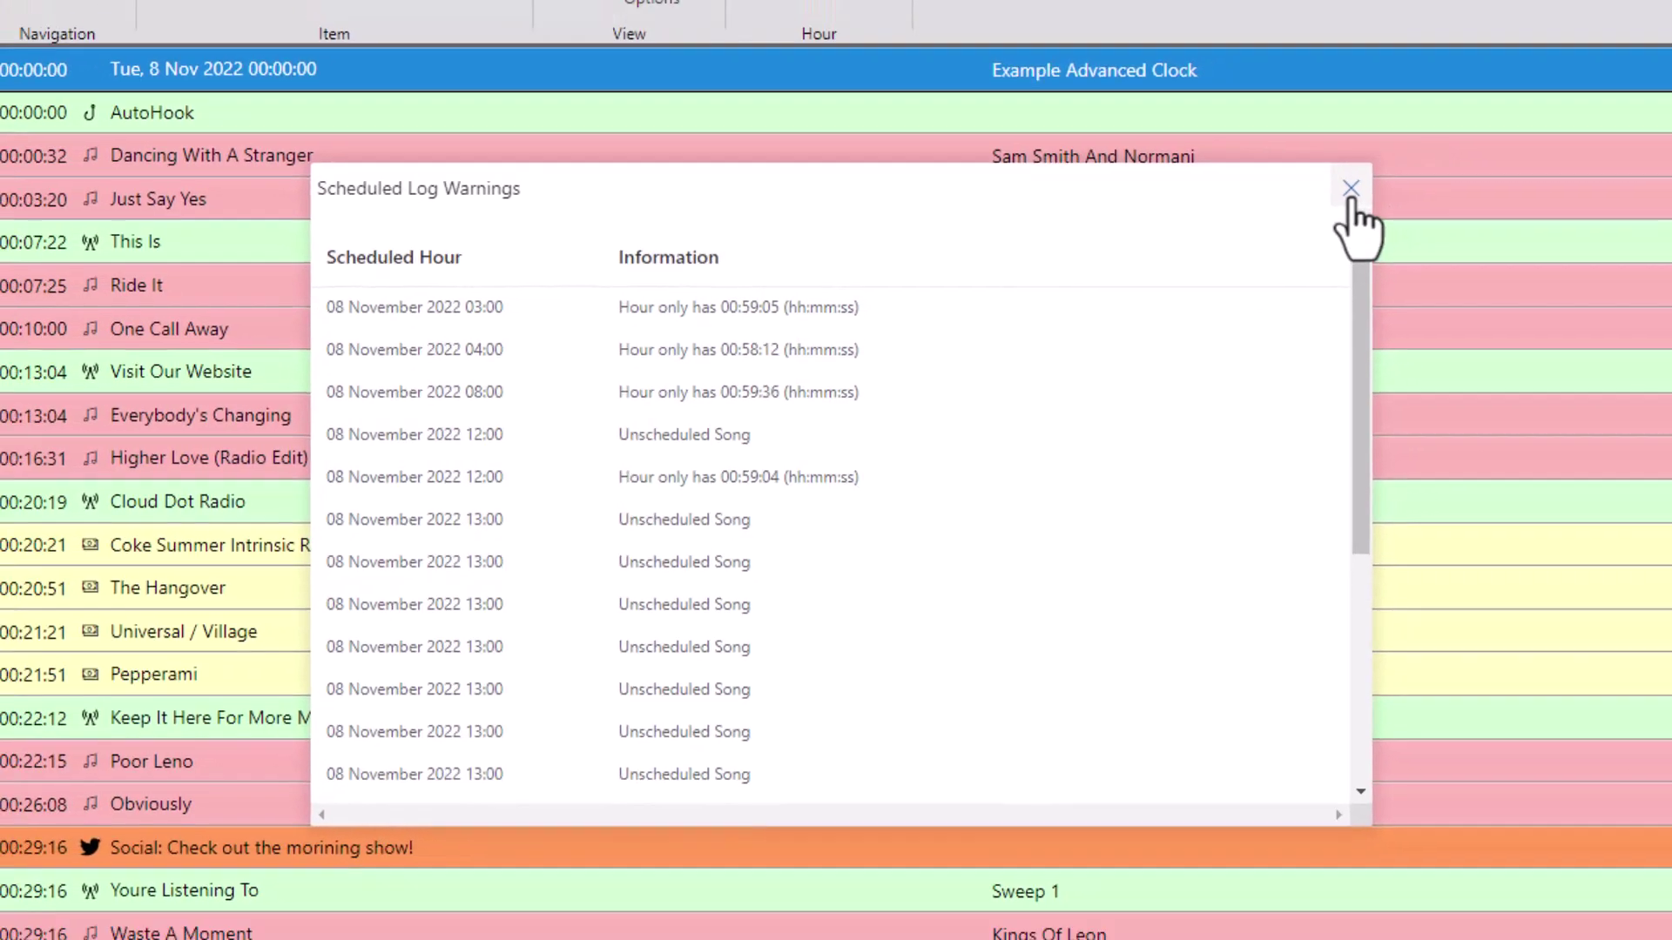
- Close the warnings, move One Call Away below Everybody's Changing and Higher Love (Radio Edit) earlier
click(1417, 154)
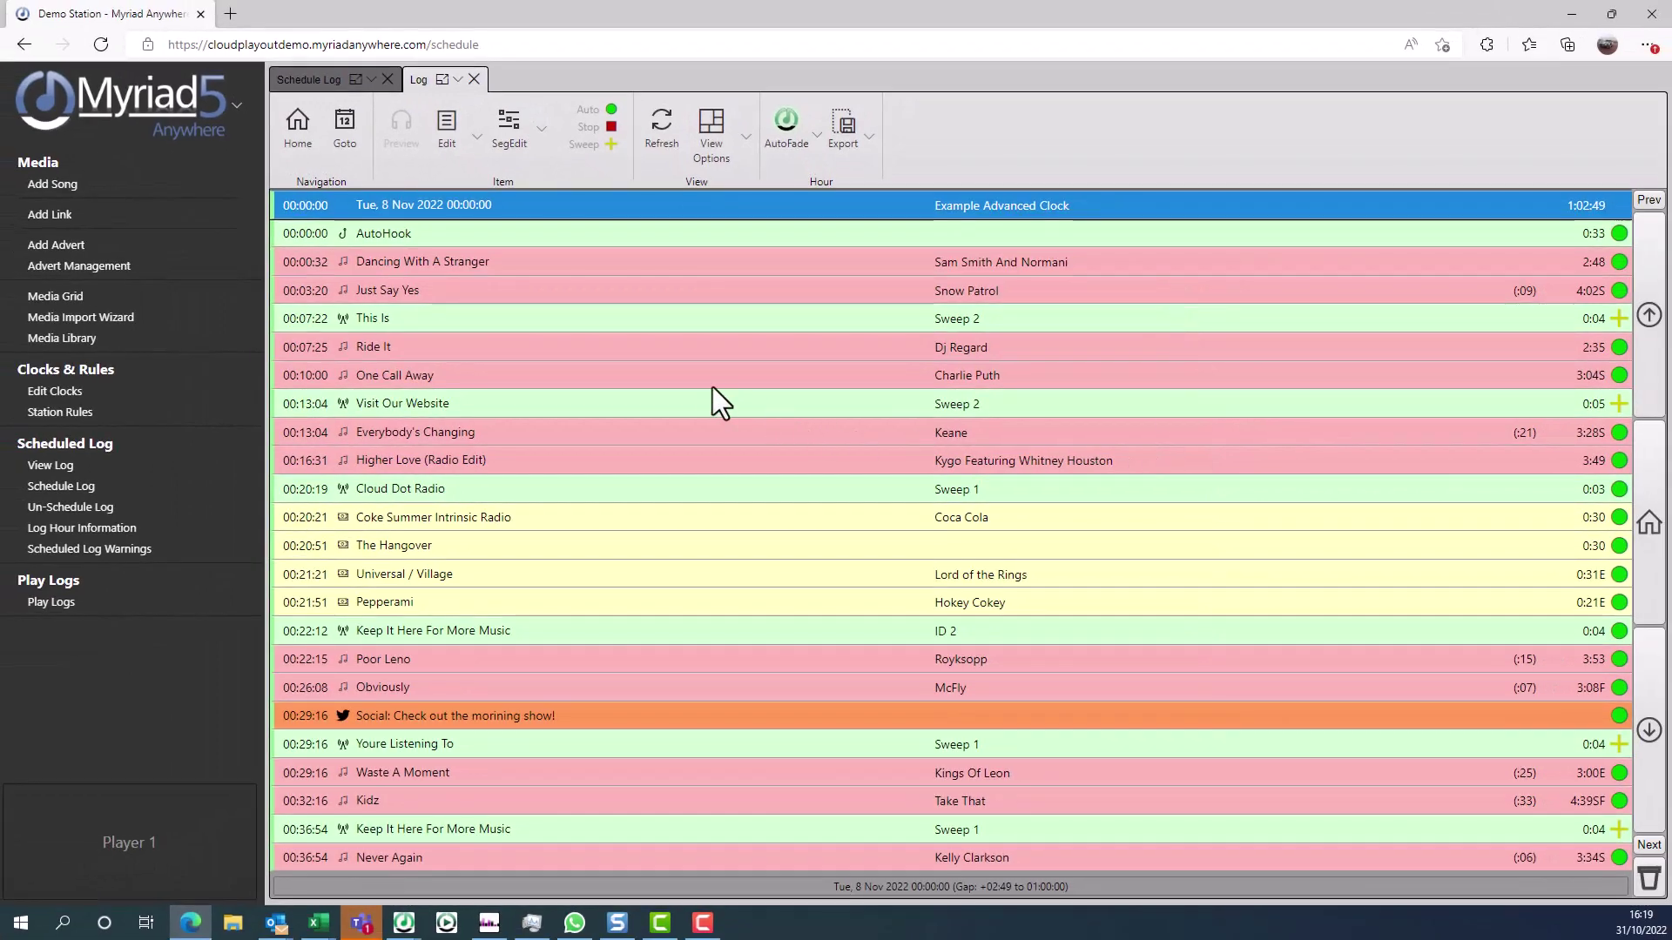
drag(712, 387, 693, 472)
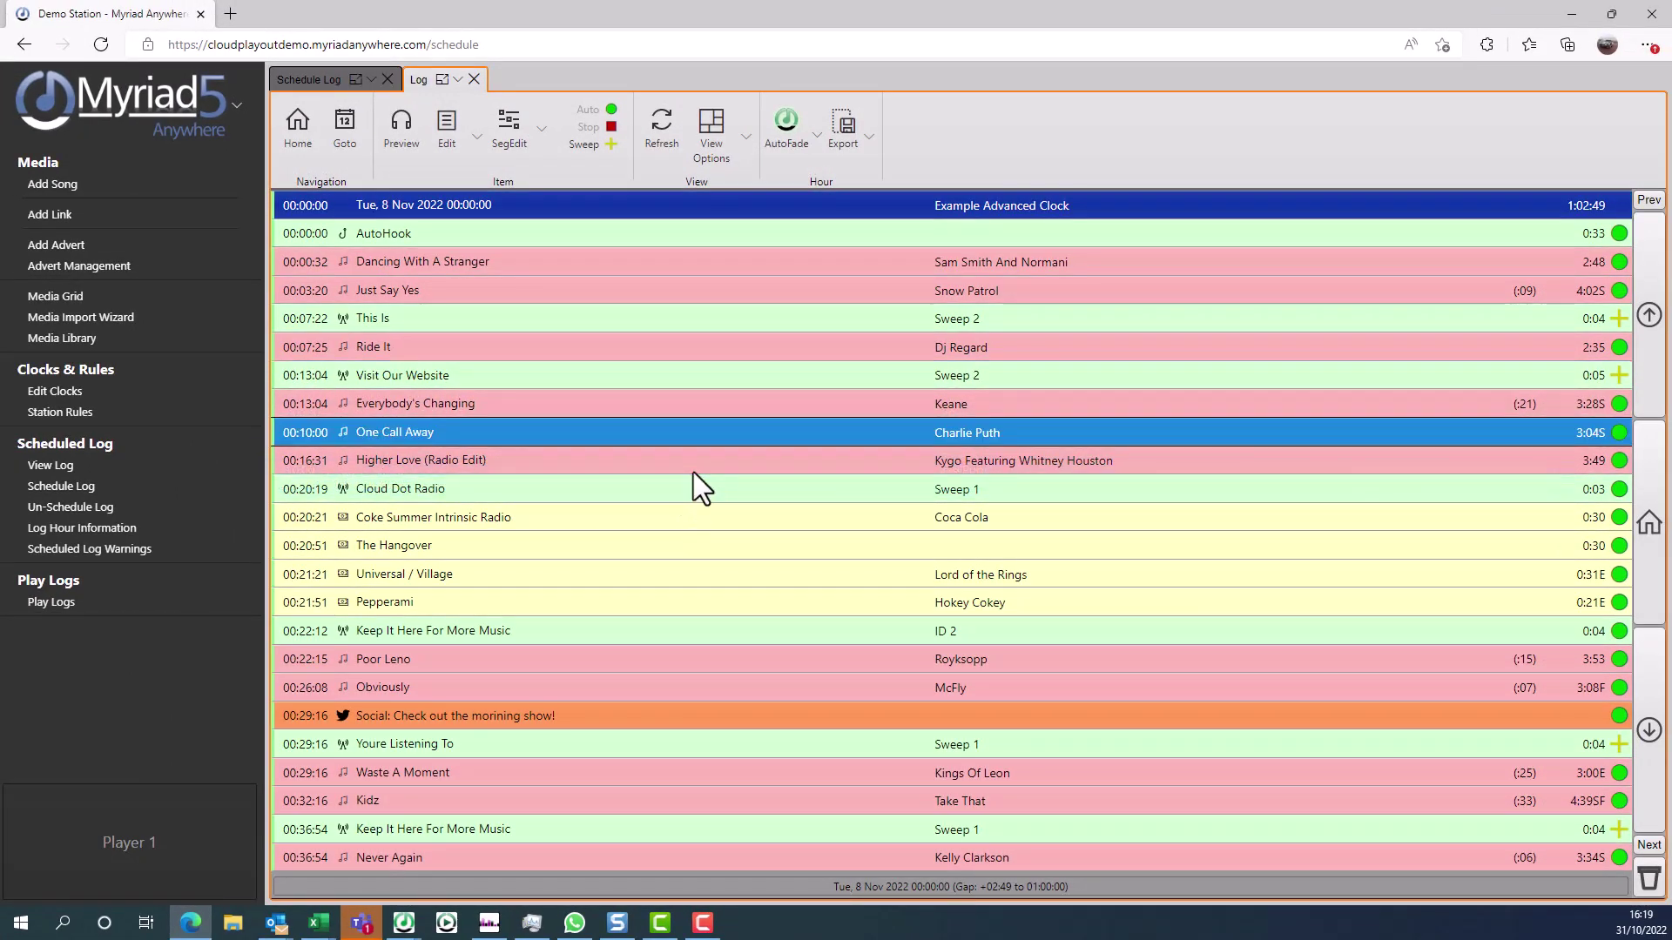
drag(399, 458, 402, 357)
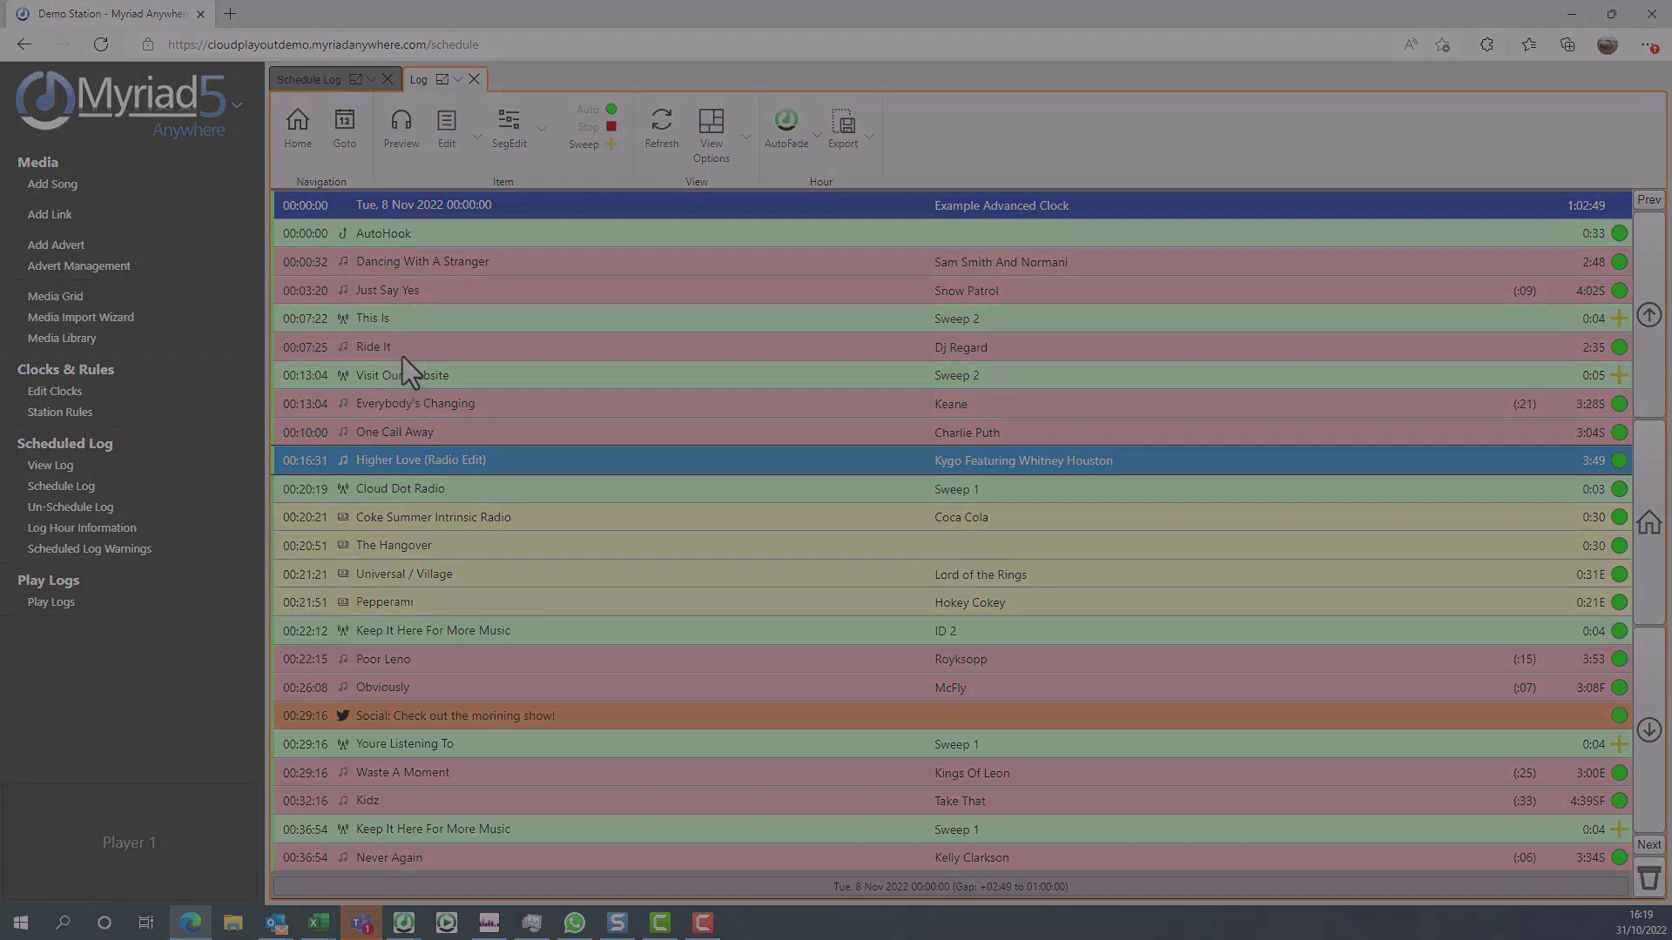